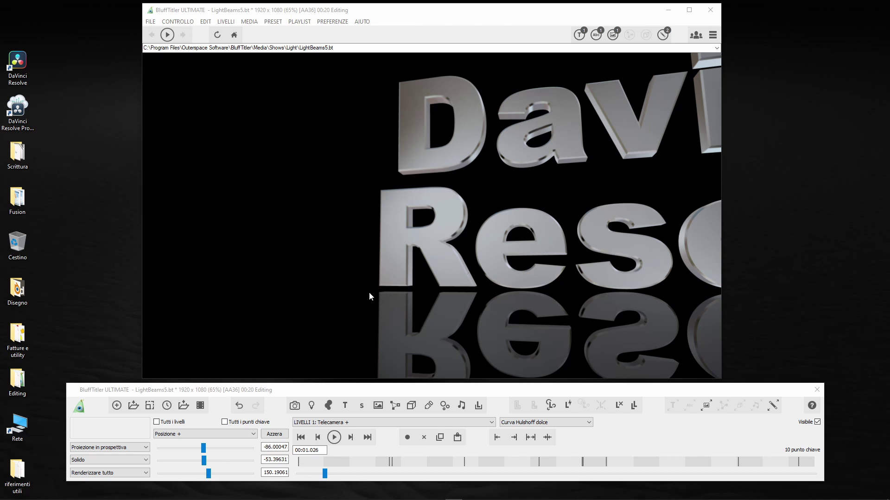
Play the chrome 'DaVinci Resolve' animation from the start, pause at 00:16.736, and show the preferences list
{"action": "left_click_drag", "start_coordinate": [325, 474], "coordinate": [298, 474]}
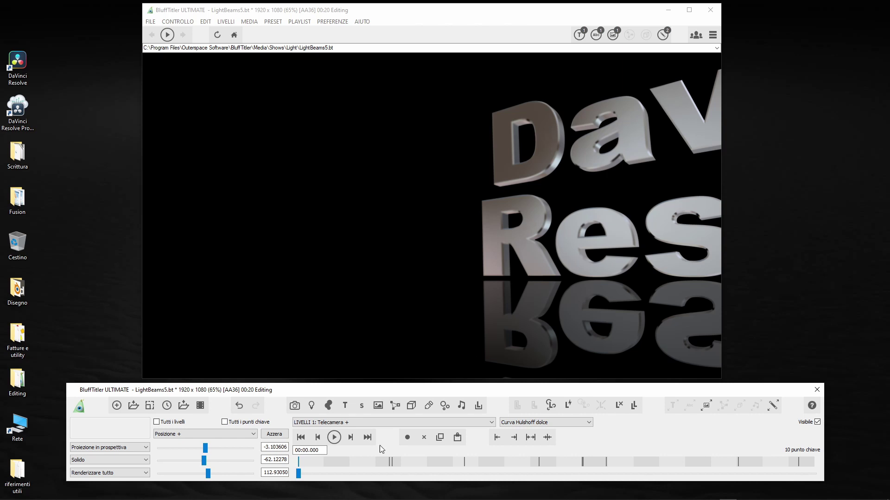
{"action": "left_click", "coordinate": [335, 438]}
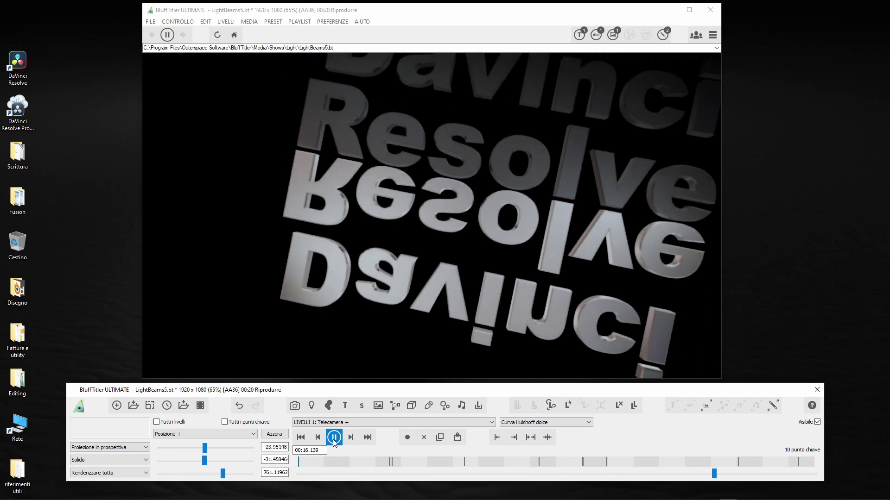
{"action": "left_click", "coordinate": [334, 440]}
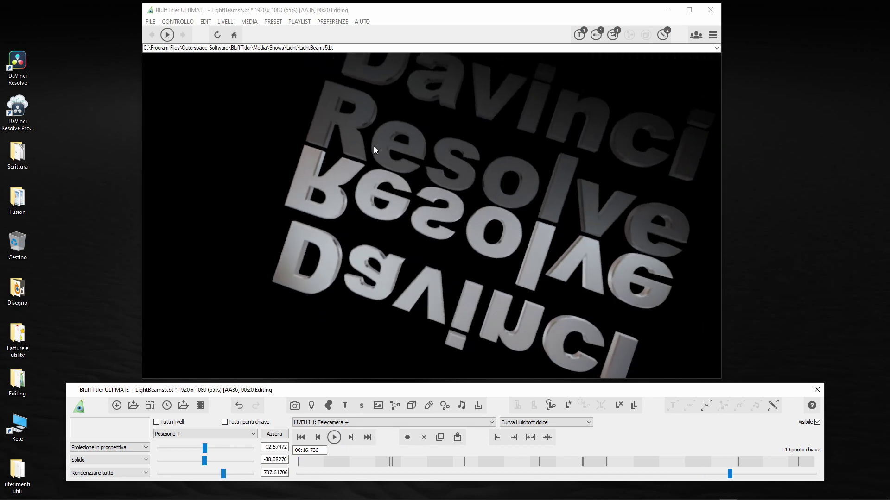
{"action": "left_click", "coordinate": [331, 22]}
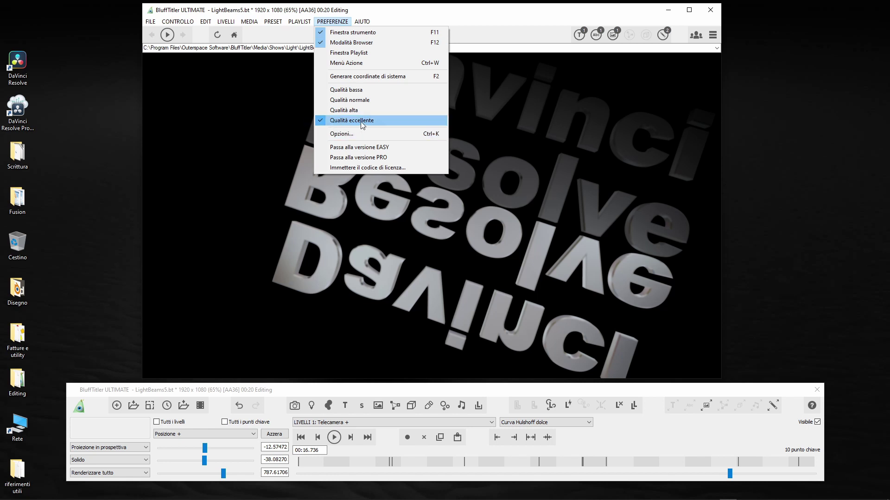
Keep the excellent rendering quality and move the timeline back to about 00:05.468
{"action": "left_click", "coordinate": [321, 243]}
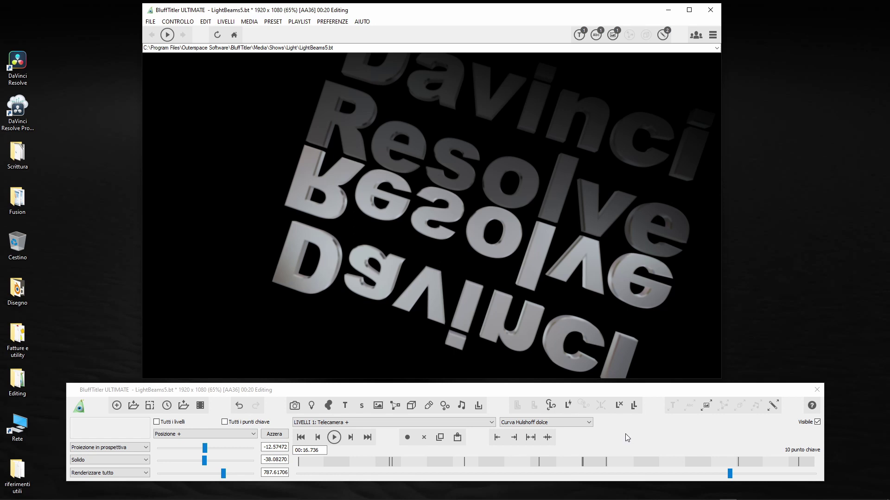
{"action": "mouse_move", "coordinate": [730, 474]}
{"action": "left_mouse_down"}
{"action": "mouse_move", "coordinate": [432, 471]}
{"action": "mouse_move", "coordinate": [439, 471]}
{"action": "left_mouse_up"}
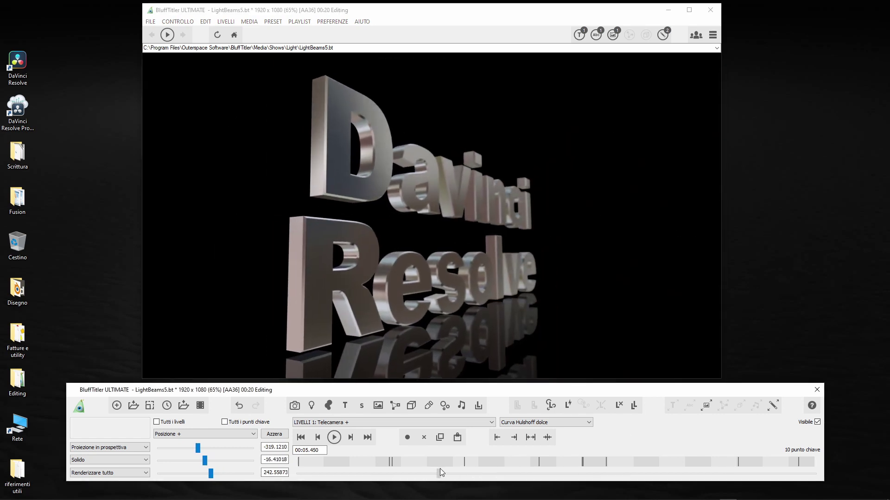
Check the video export settings, cancel the export for now, and return to the File menu
{"action": "left_click", "coordinate": [150, 22]}
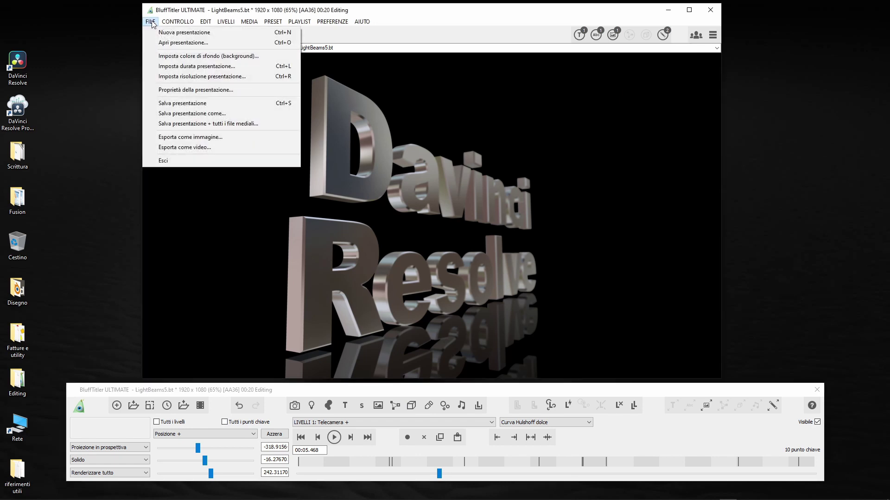
{"action": "left_click", "coordinate": [185, 147]}
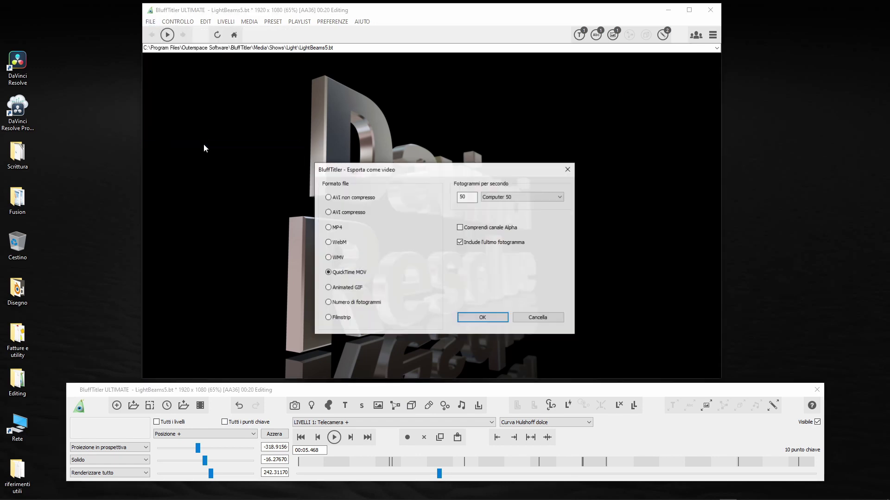
{"action": "left_click", "coordinate": [524, 317]}
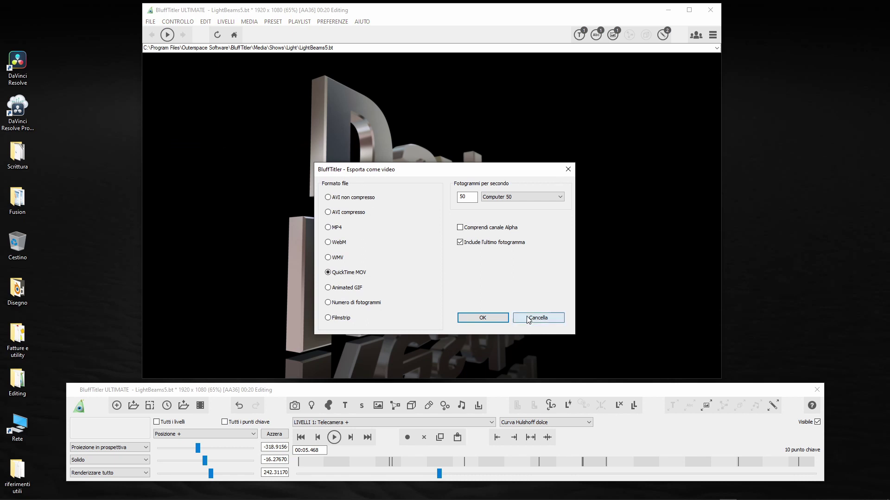
{"action": "left_click", "coordinate": [149, 22]}
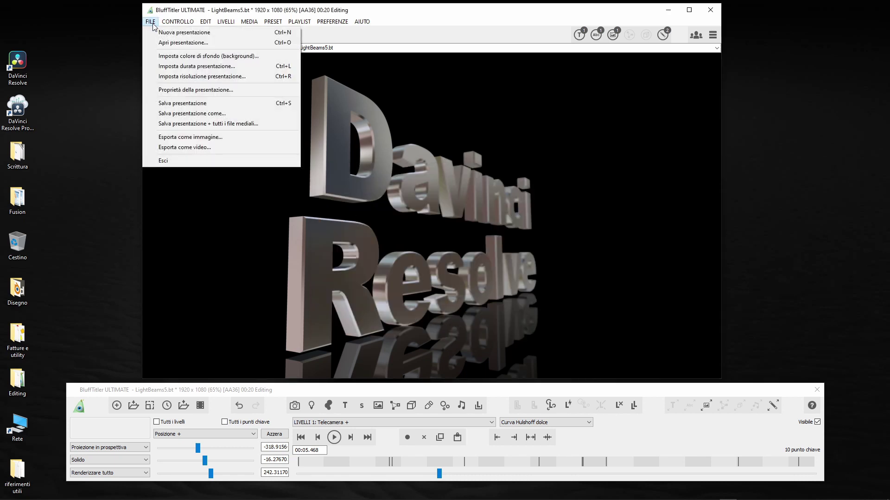
Change the presentation resolution from 1920 x 1080 to the UHD 4K preset, 3840 x 2160
{"action": "left_click", "coordinate": [234, 78]}
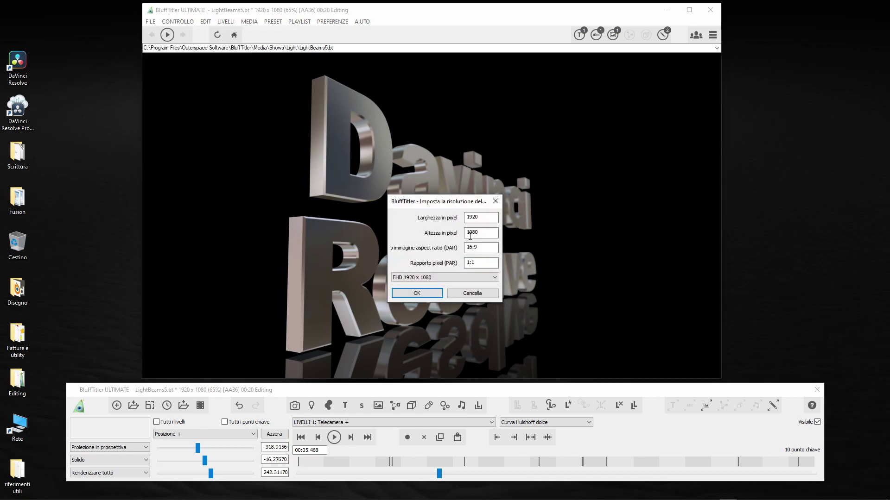
{"action": "left_click", "coordinate": [446, 278]}
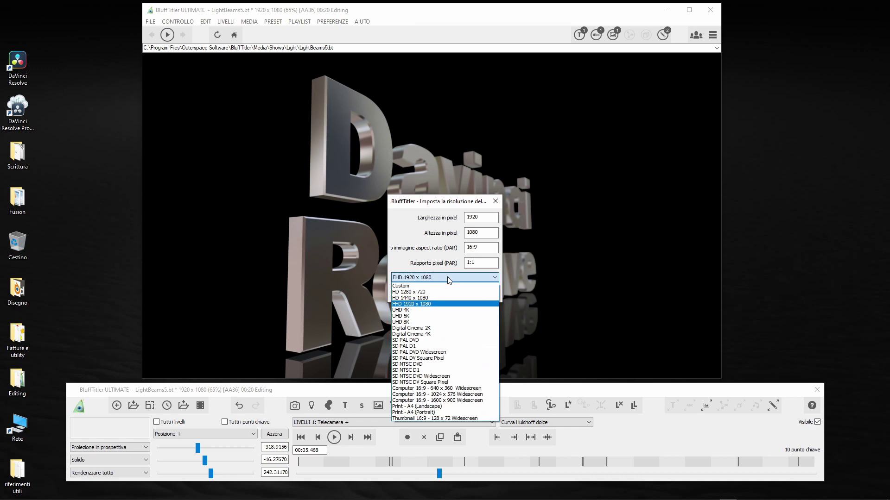
{"action": "left_click", "coordinate": [427, 310]}
{"action": "left_click", "coordinate": [417, 294]}
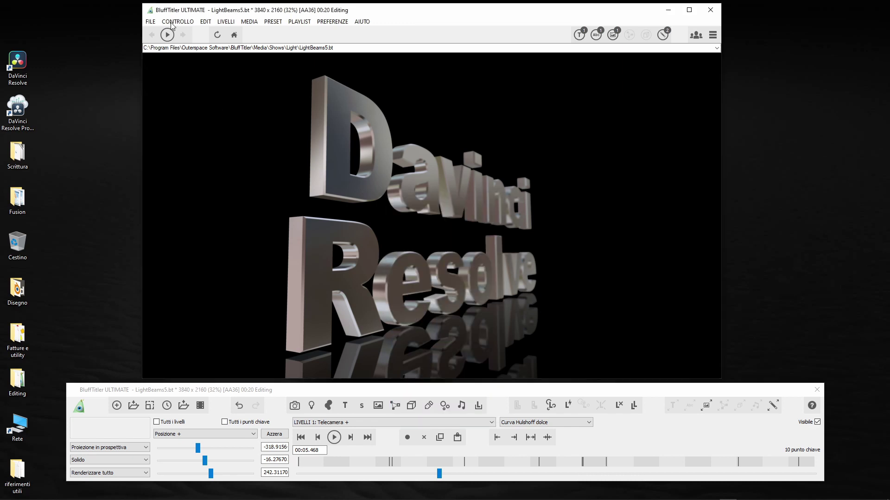
{"action": "left_click", "coordinate": [151, 23]}
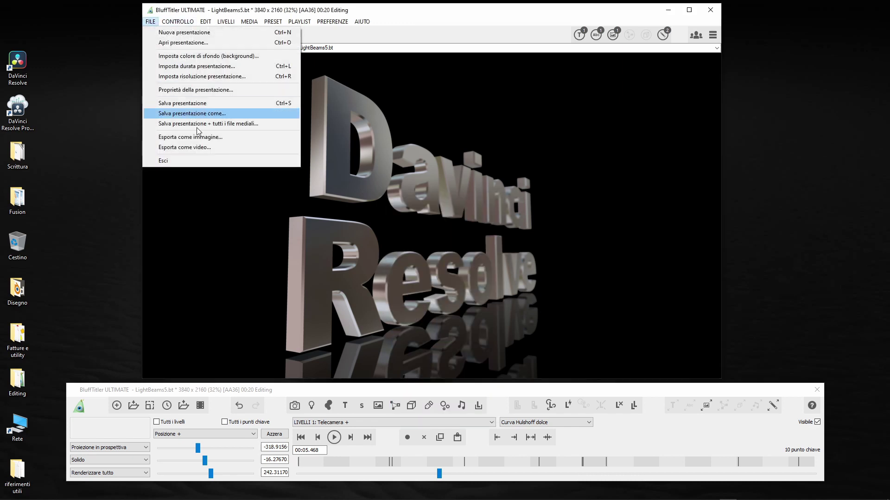
Export the animation as a QuickTime MOV with alpha channel, named 'Scritta da bucare'
{"action": "left_click", "coordinate": [210, 148]}
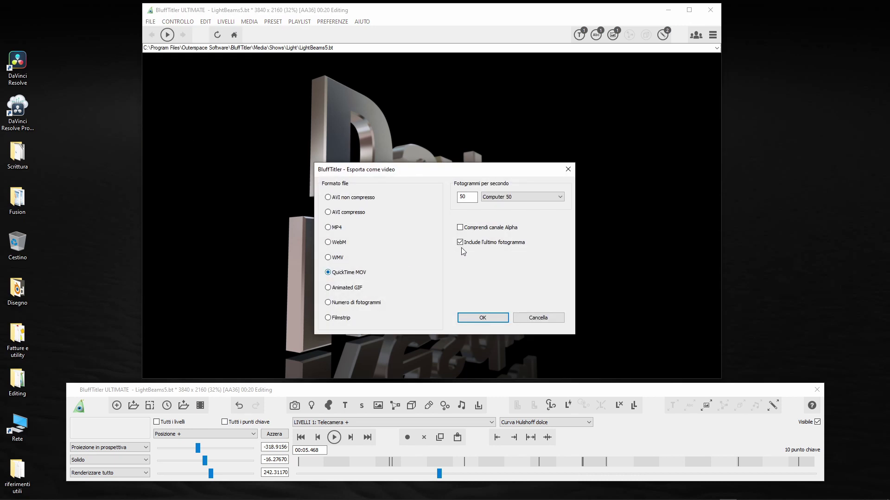
{"action": "left_click", "coordinate": [464, 229]}
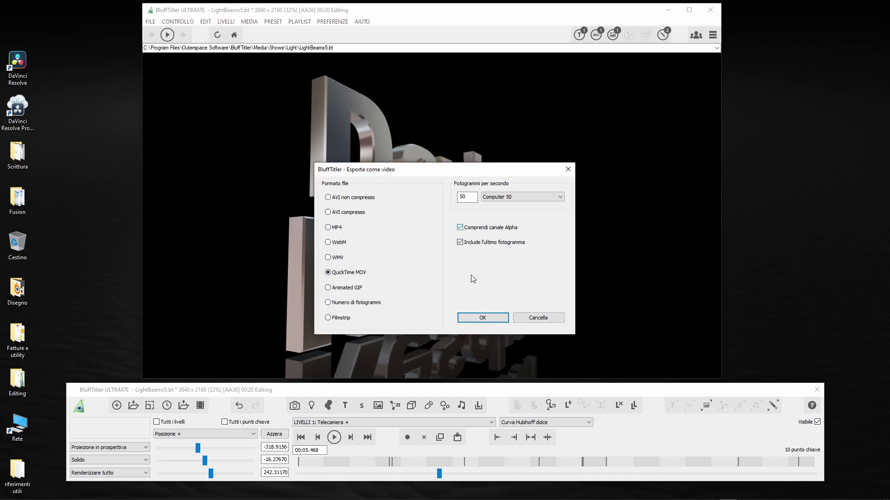
{"action": "left_click", "coordinate": [471, 319]}
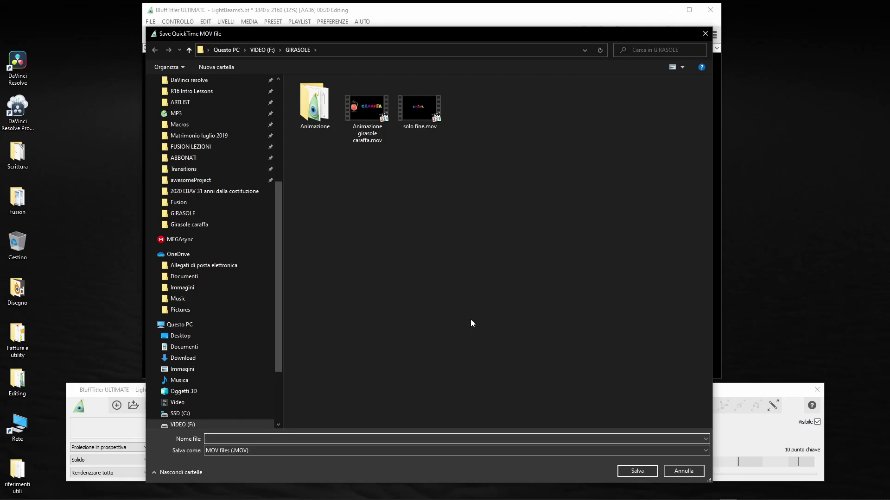
{"action": "type", "text": "S"}
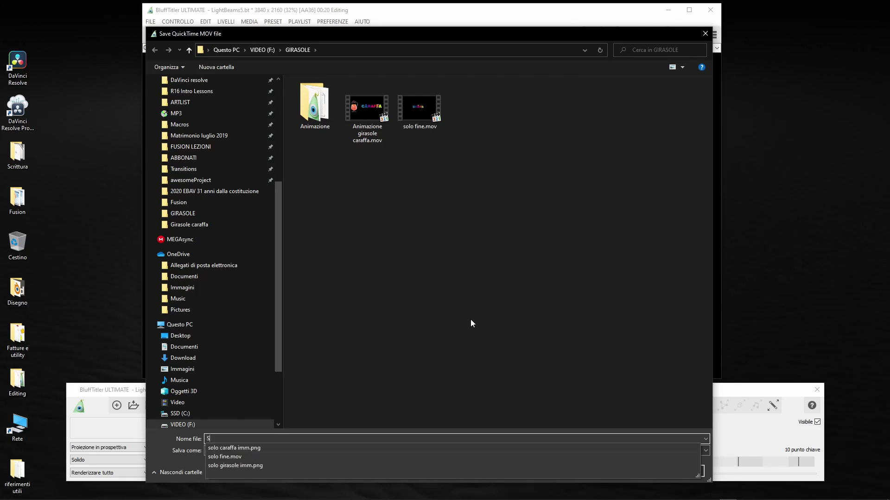
{"action": "type", "text": "critta da "}
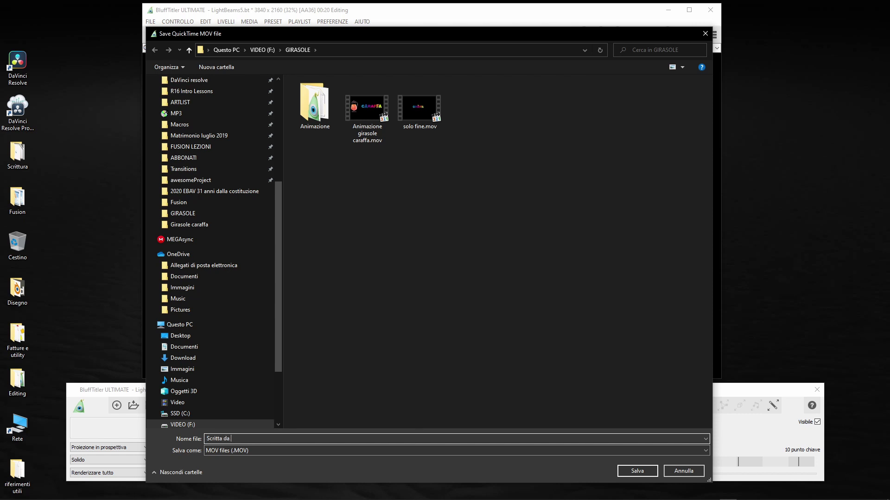
{"action": "type", "text": "bucare"}
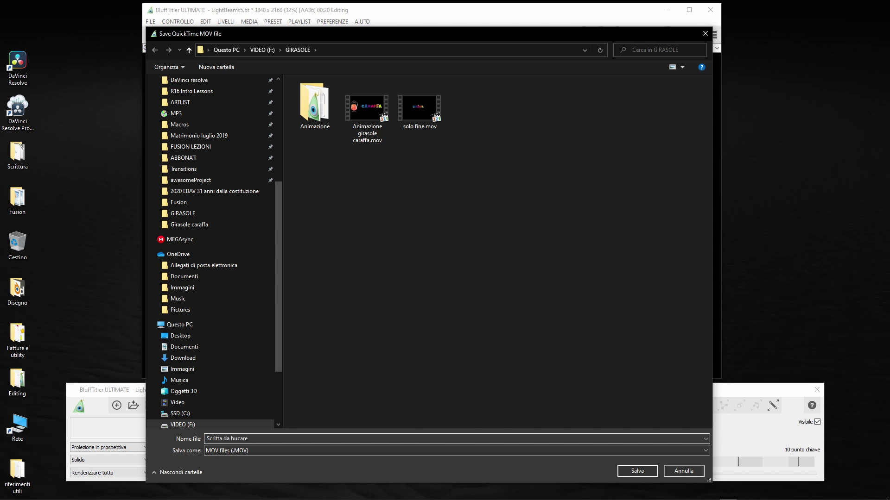
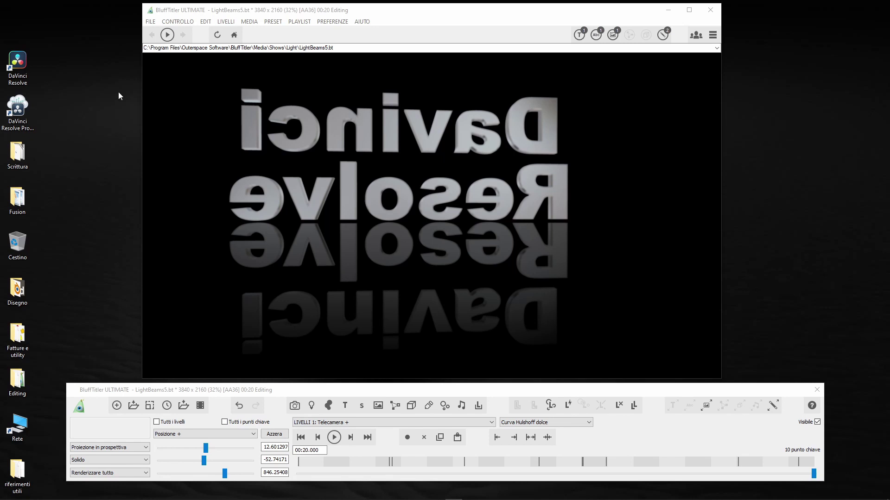
Start a new presentation, discarding unsaved changes, and switch the text bevel from Solido to Piatto
{"action": "left_click", "coordinate": [152, 22]}
{"action": "left_click", "coordinate": [159, 33]}
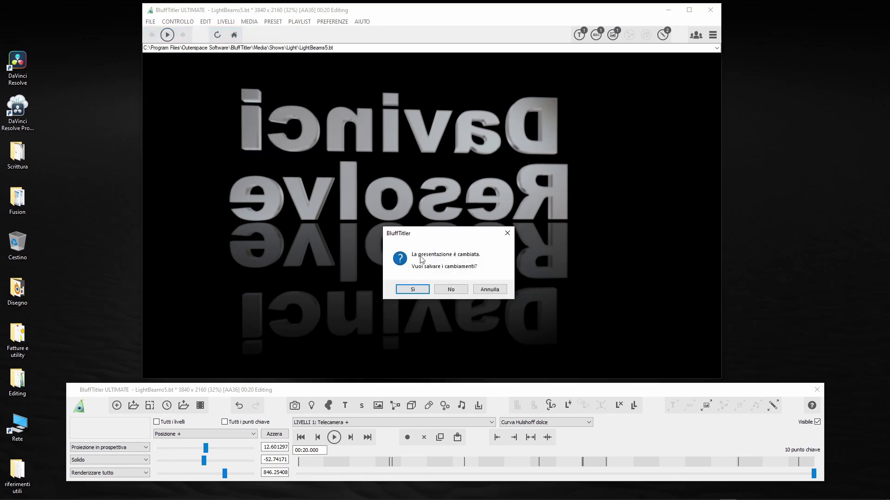
{"action": "left_click", "coordinate": [445, 292]}
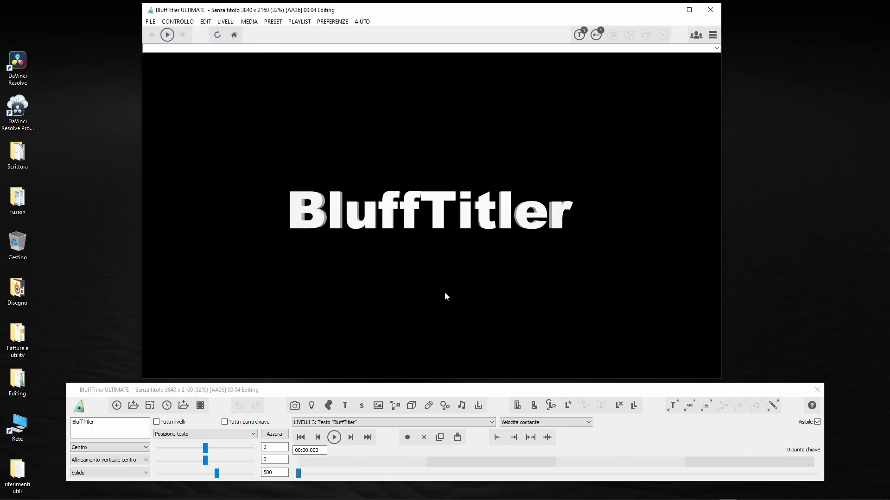
{"action": "left_click", "coordinate": [109, 472]}
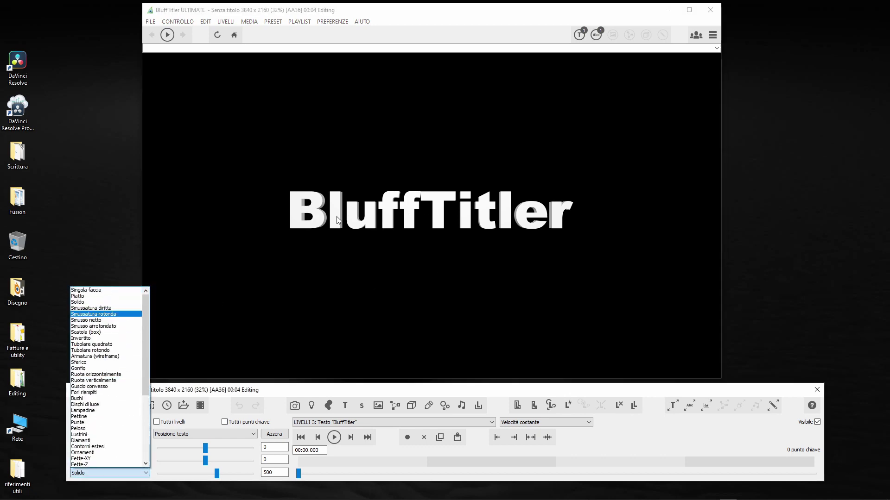
{"action": "left_click", "coordinate": [92, 297]}
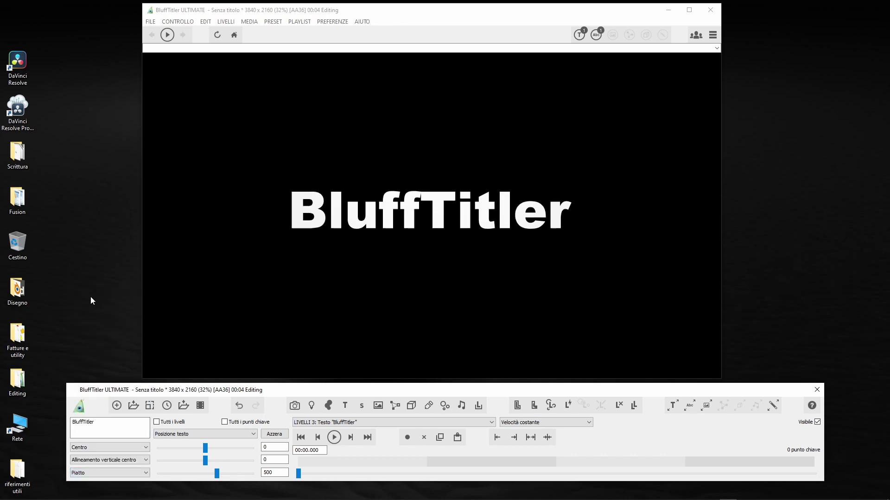
In the Cambia font carattere dialog, replace Arial Black with Futura LtCn BT
{"action": "left_click", "coordinate": [689, 406]}
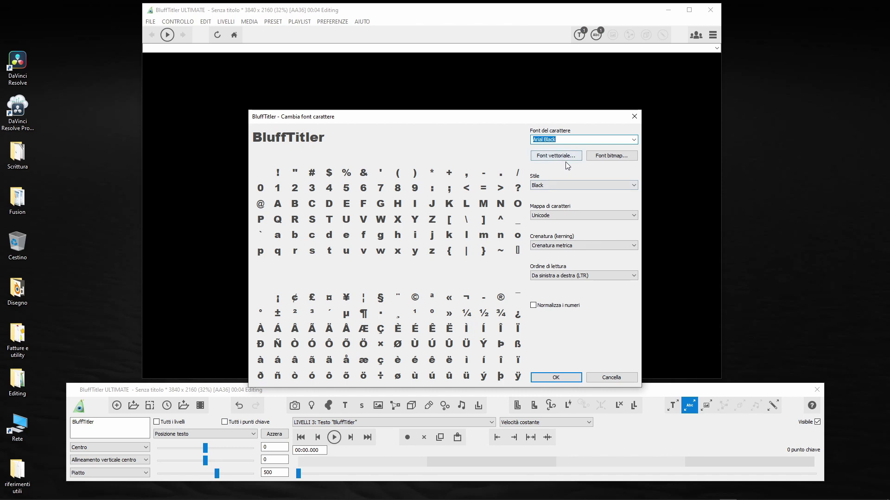
{"action": "left_click", "coordinate": [580, 144]}
{"action": "left_click", "coordinate": [633, 139]}
{"action": "scroll", "coordinate": [597, 199], "scroll_direction": "down", "scroll_amount": 8}
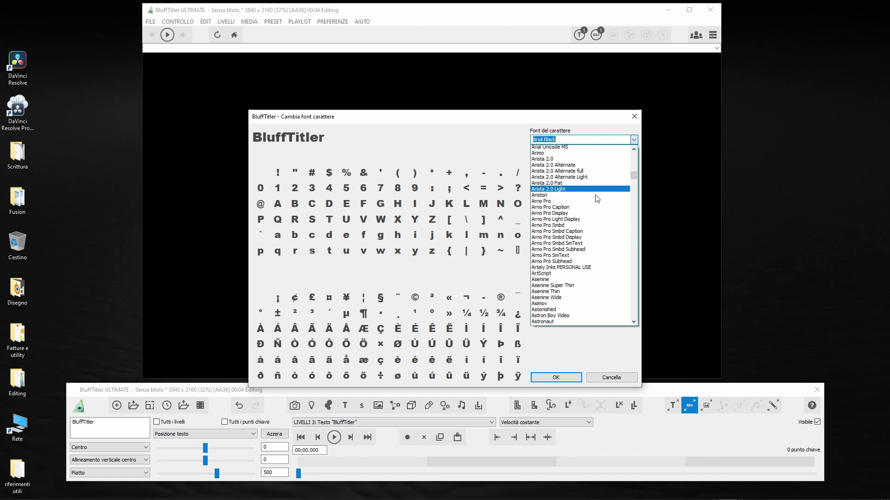
{"action": "scroll", "coordinate": [597, 199], "scroll_direction": "down", "scroll_amount": 3}
{"action": "scroll", "coordinate": [593, 208], "scroll_direction": "down", "scroll_amount": 3}
{"action": "scroll", "coordinate": [588, 222], "scroll_direction": "down", "scroll_amount": 3}
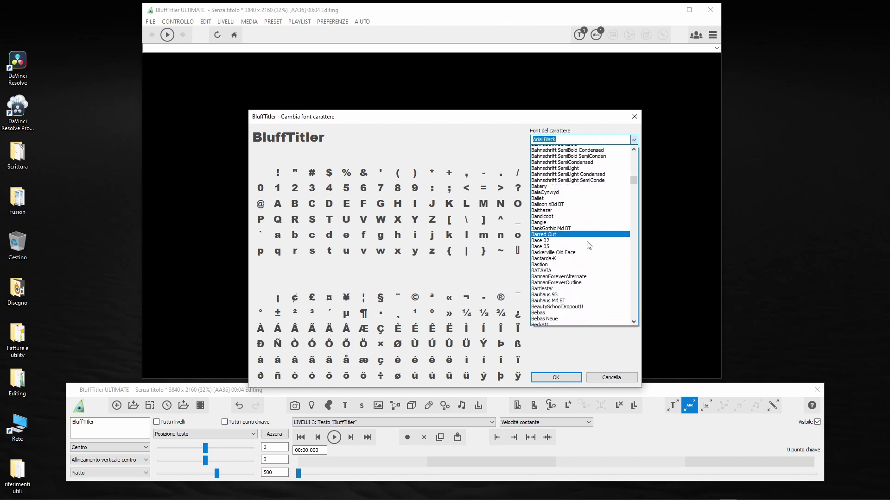
{"action": "scroll", "coordinate": [588, 248], "scroll_direction": "down", "scroll_amount": 3}
{"action": "scroll", "coordinate": [588, 247], "scroll_direction": "down", "scroll_amount": 3}
{"action": "scroll", "coordinate": [588, 248], "scroll_direction": "down", "scroll_amount": 3}
{"action": "scroll", "coordinate": [589, 248], "scroll_direction": "down", "scroll_amount": 3}
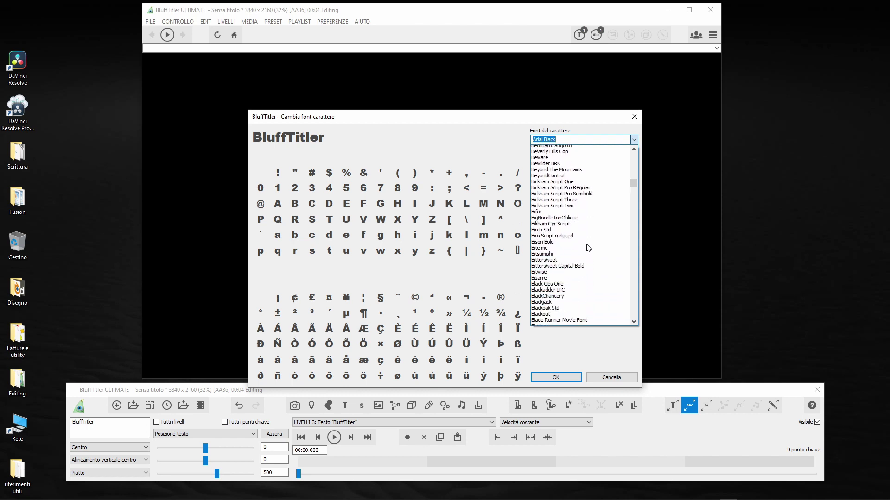
{"action": "scroll", "coordinate": [588, 247], "scroll_direction": "down", "scroll_amount": 3}
{"action": "scroll", "coordinate": [589, 248], "scroll_direction": "down", "scroll_amount": 3}
{"action": "scroll", "coordinate": [586, 248], "scroll_direction": "down", "scroll_amount": 3}
{"action": "scroll", "coordinate": [586, 248], "scroll_direction": "down", "scroll_amount": 3}
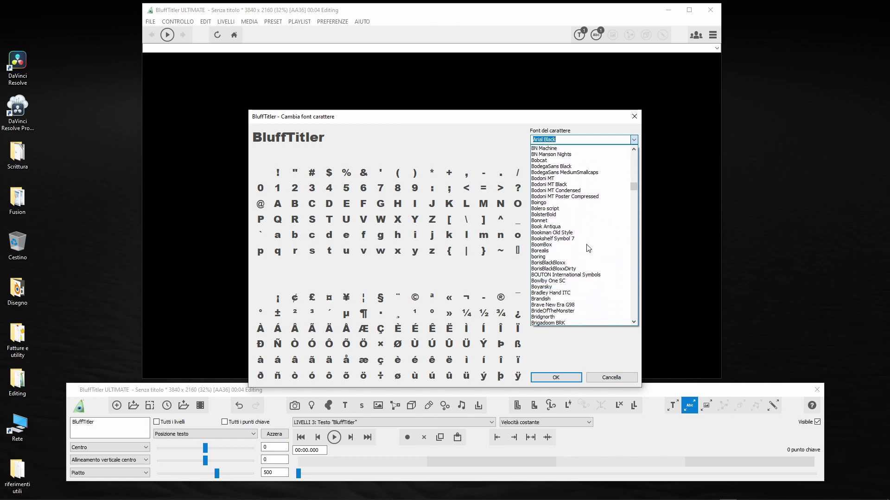
{"action": "scroll", "coordinate": [585, 267], "scroll_direction": "down", "scroll_amount": 3}
{"action": "scroll", "coordinate": [585, 267], "scroll_direction": "down", "scroll_amount": 3}
{"action": "scroll", "coordinate": [570, 269], "scroll_direction": "down", "scroll_amount": 10}
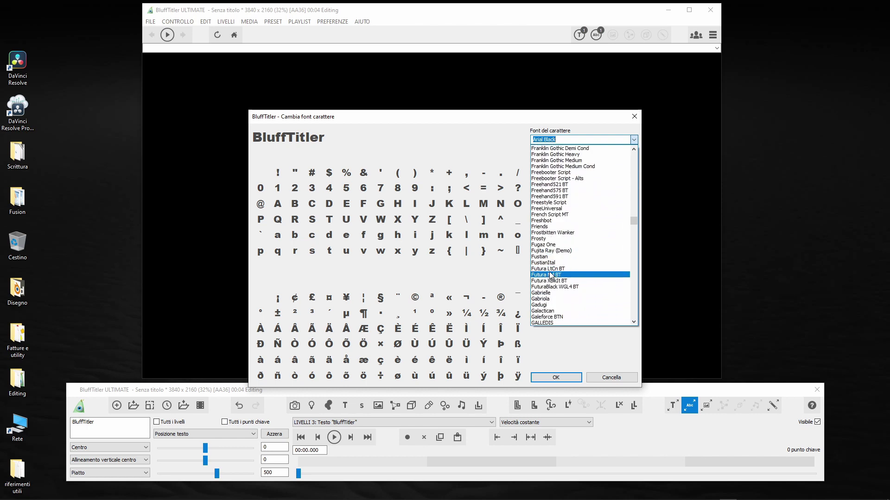
{"action": "left_click", "coordinate": [550, 274]}
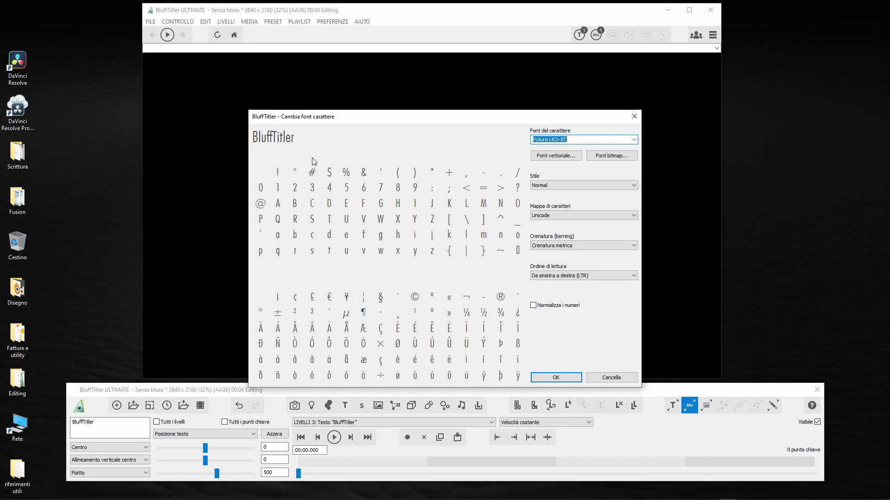
Change the text to 'Con che programma è scritta questa frase?' and set Grandezza font to 0.3838
{"action": "key", "text": "Return"}
{"action": "type", "text": "Con c"}
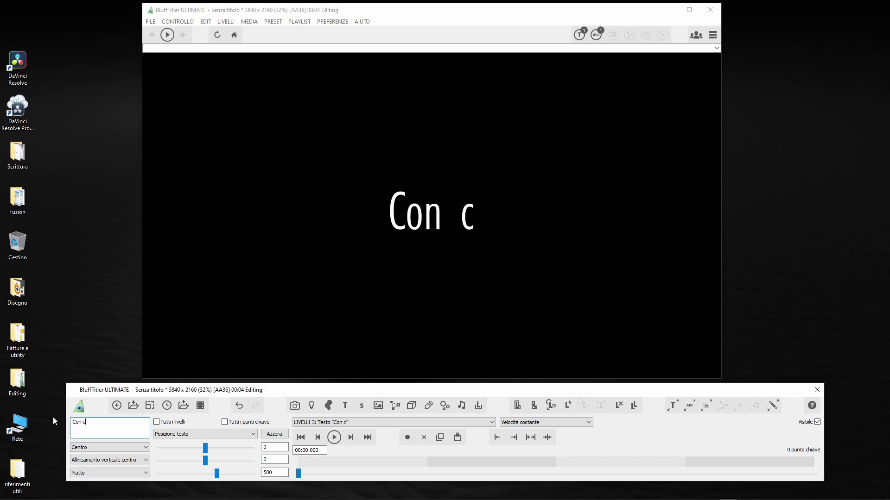
{"action": "type", "text": "he progra"}
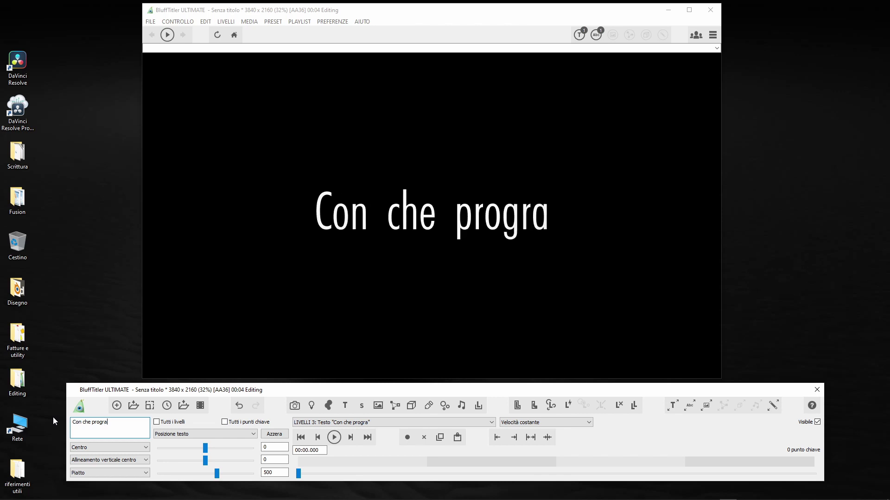
{"action": "type", "text": "mma è scri"}
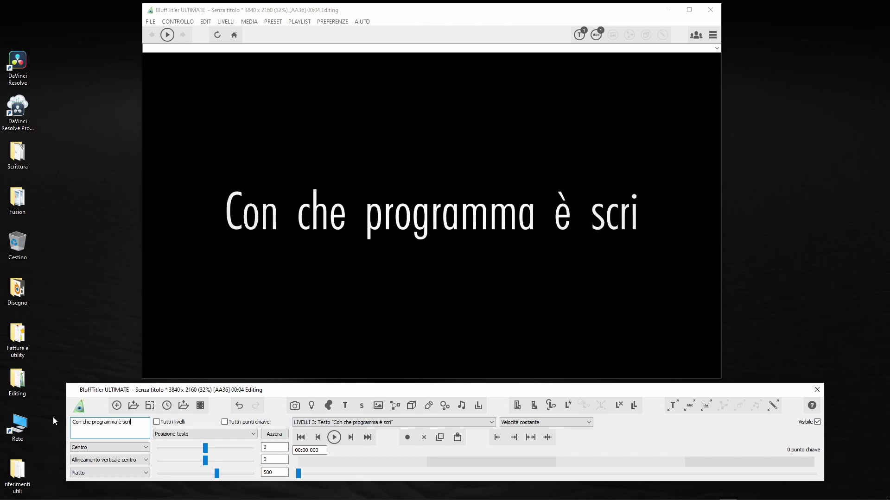
{"action": "type", "text": "tta questa"}
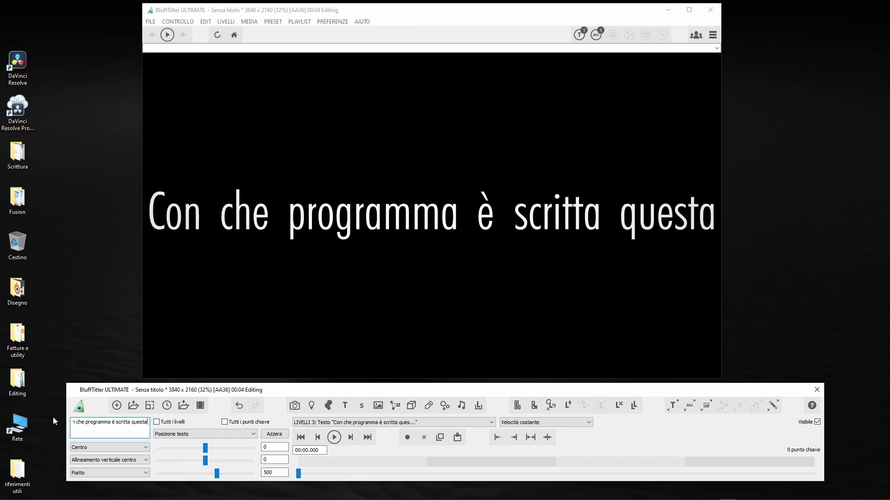
{"action": "type", "text": " fra"}
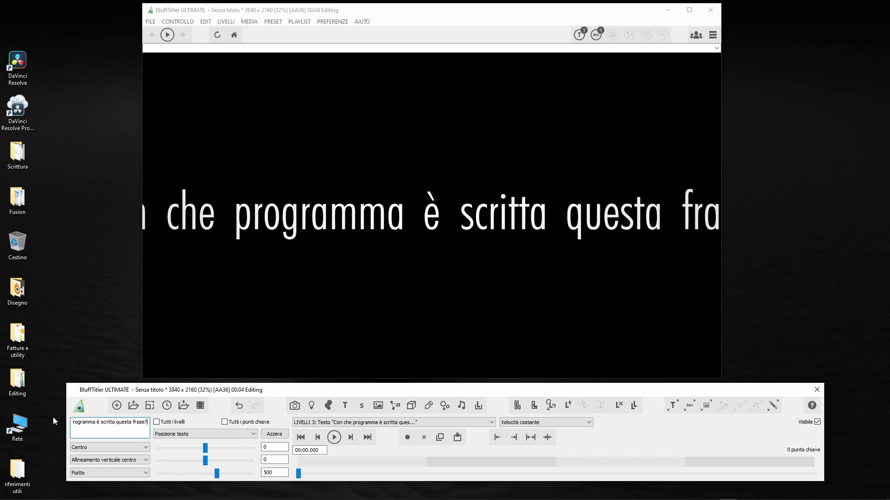
{"action": "type", "text": "se?"}
{"action": "left_click", "coordinate": [237, 435]}
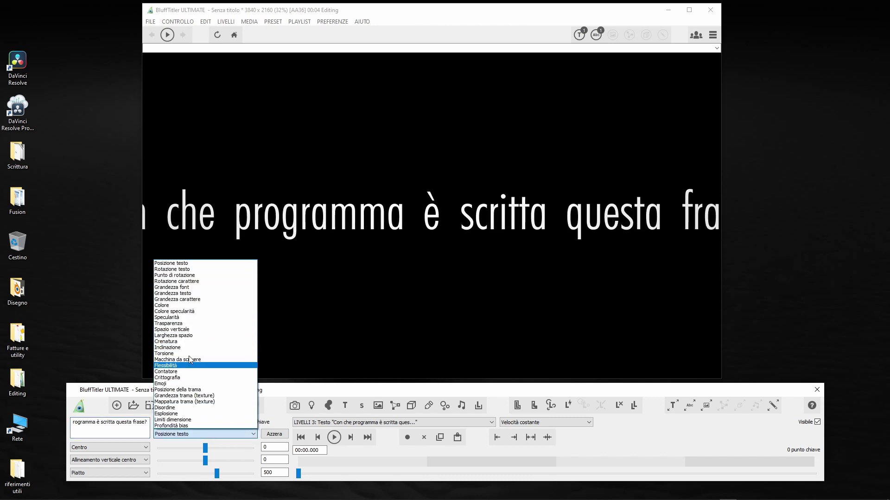
{"action": "left_click", "coordinate": [172, 288]}
{"action": "left_click_drag", "start_coordinate": [205, 448], "coordinate": [176, 448]}
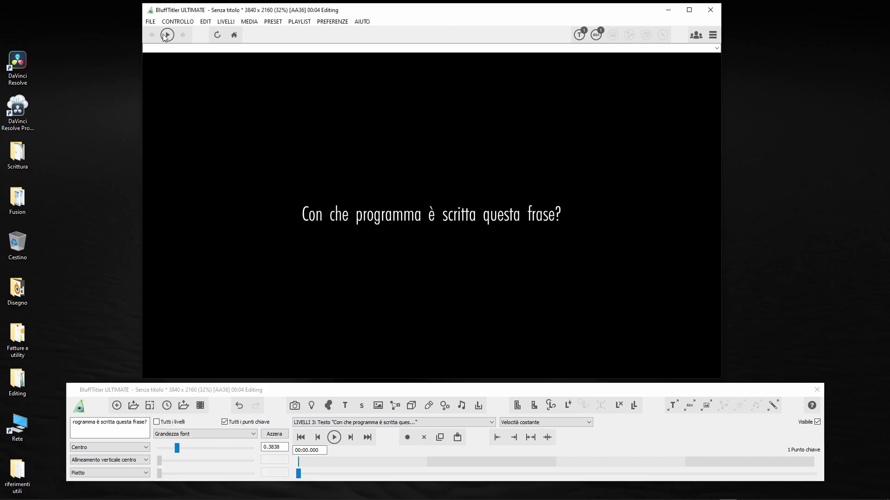
Set the presentation resolution to the FHD 1920 x 1080 preset
{"action": "left_click", "coordinate": [151, 22]}
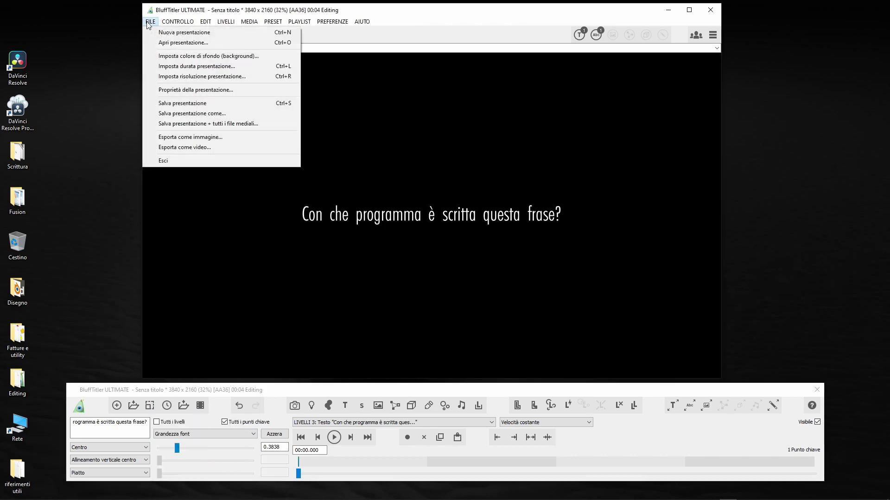
{"action": "left_click", "coordinate": [213, 77]}
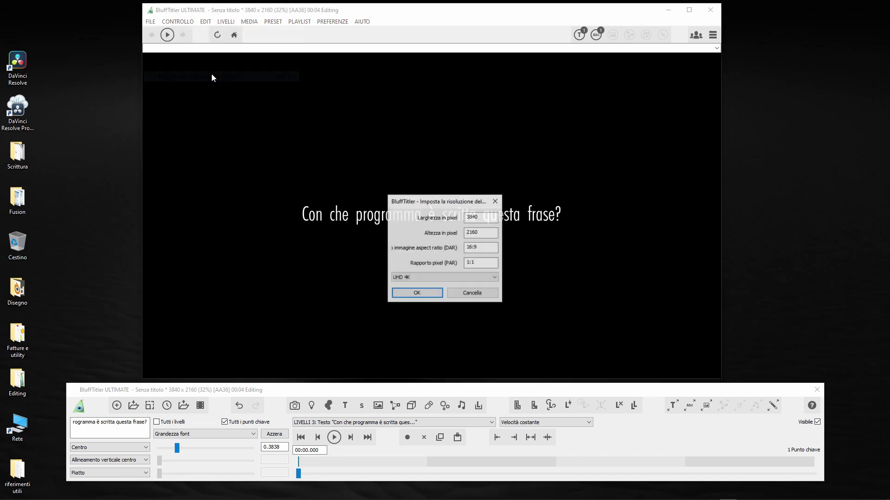
{"action": "left_click", "coordinate": [425, 279]}
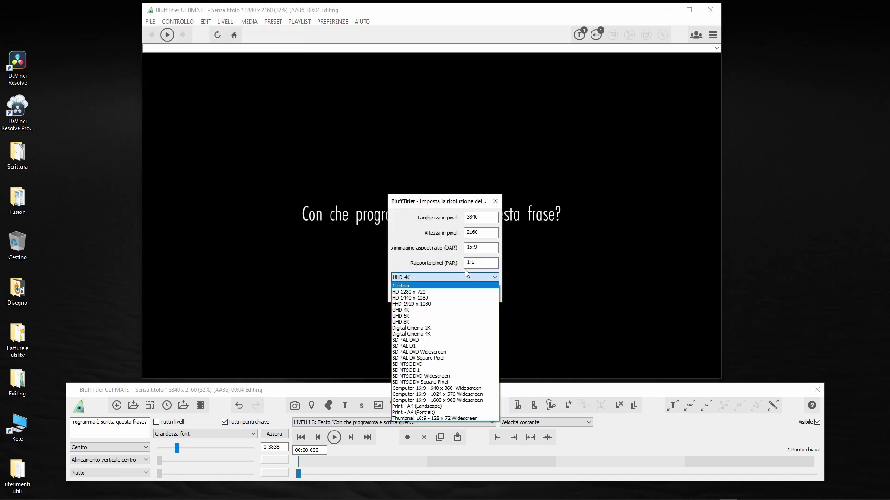
{"action": "left_click", "coordinate": [443, 305]}
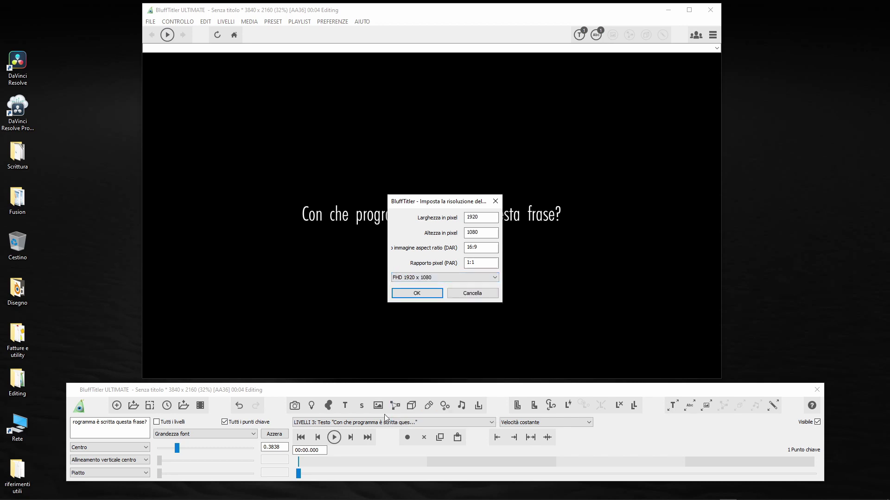
{"action": "left_click", "coordinate": [422, 295]}
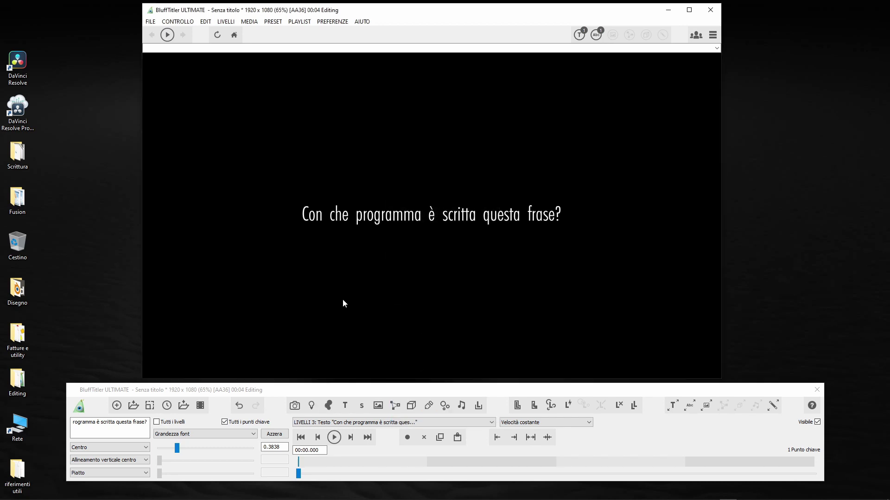
Keep the presentation duration at 4 seconds by cancelling the duration dialog
{"action": "left_click", "coordinate": [150, 21]}
{"action": "left_click", "coordinate": [204, 68]}
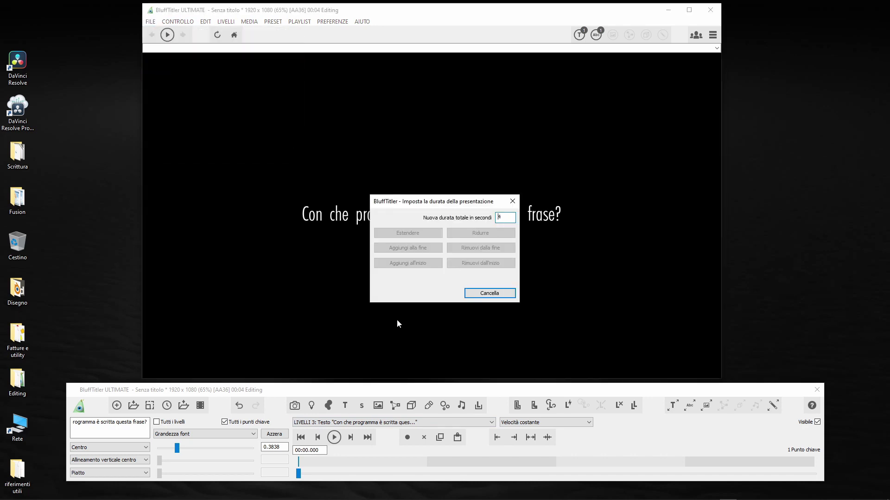
{"action": "left_click", "coordinate": [505, 293]}
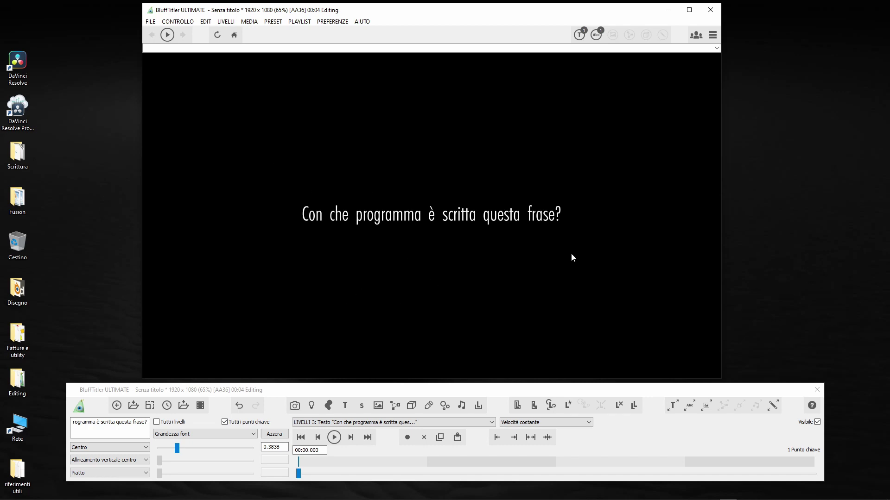
{"action": "left_click", "coordinate": [150, 22]}
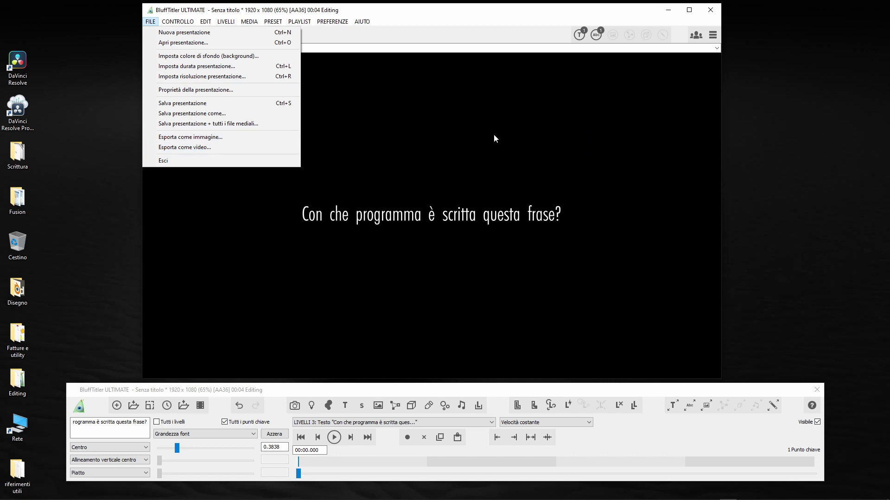
Cancel the export, then keyframe Posizione testo from X -800 to near centre at 00:01.004
{"action": "left_click", "coordinate": [210, 148]}
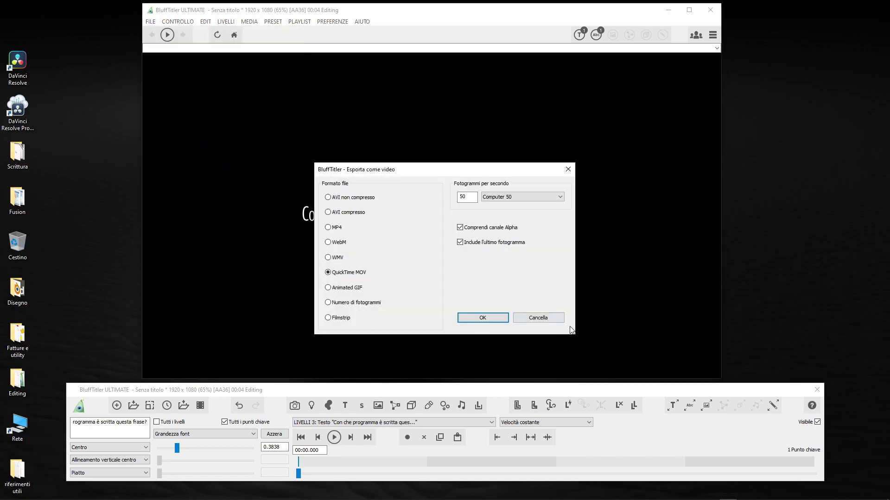
{"action": "left_click", "coordinate": [554, 318]}
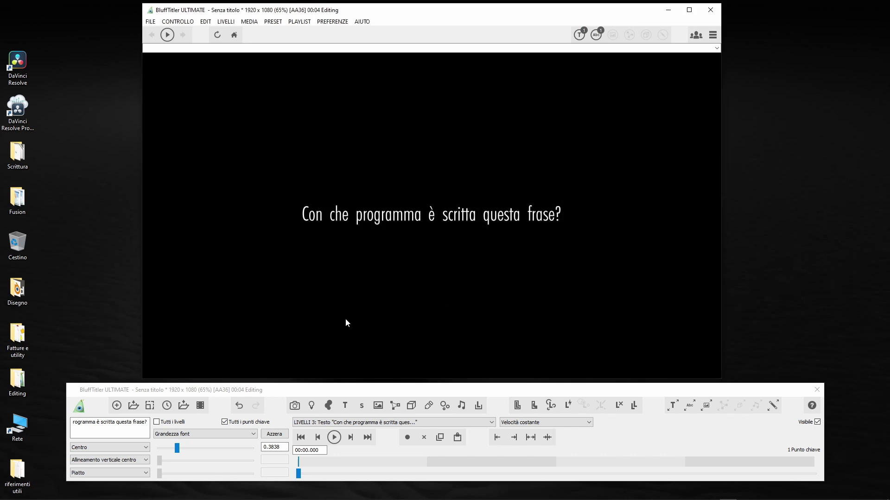
{"action": "left_click", "coordinate": [199, 435]}
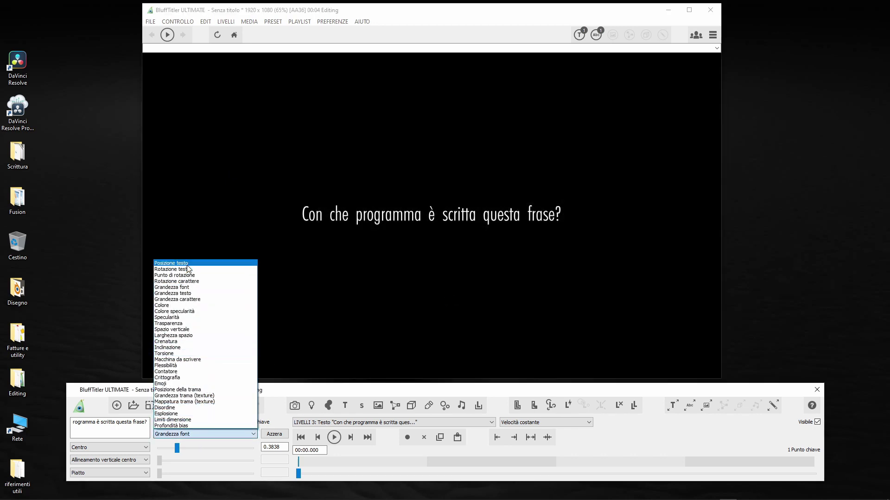
{"action": "left_click", "coordinate": [185, 263]}
{"action": "mouse_move", "coordinate": [203, 448]}
{"action": "left_mouse_down"}
{"action": "mouse_move", "coordinate": [185, 448]}
{"action": "mouse_move", "coordinate": [204, 450]}
{"action": "left_mouse_up"}
{"action": "left_click", "coordinate": [427, 461]}
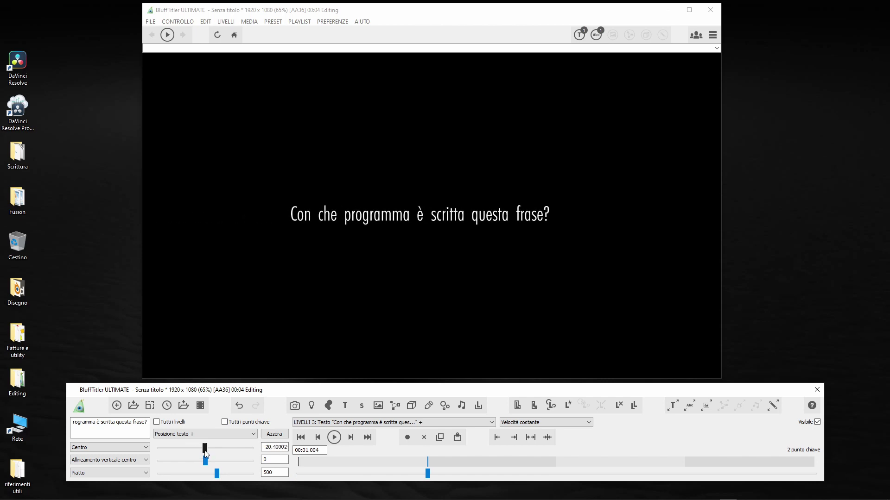
Export the title as a QuickTime MOV with alpha named 'scritta uni' into F:\GIRASOLE
{"action": "left_click", "coordinate": [151, 21]}
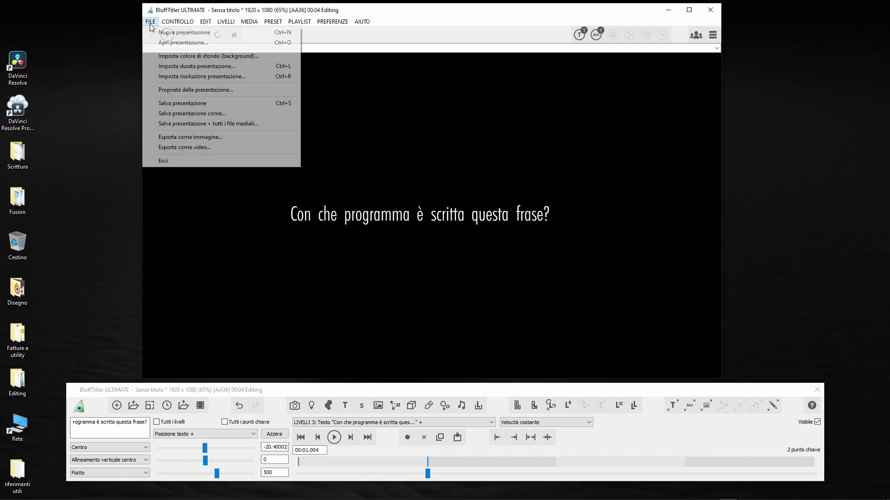
{"action": "left_click", "coordinate": [186, 151]}
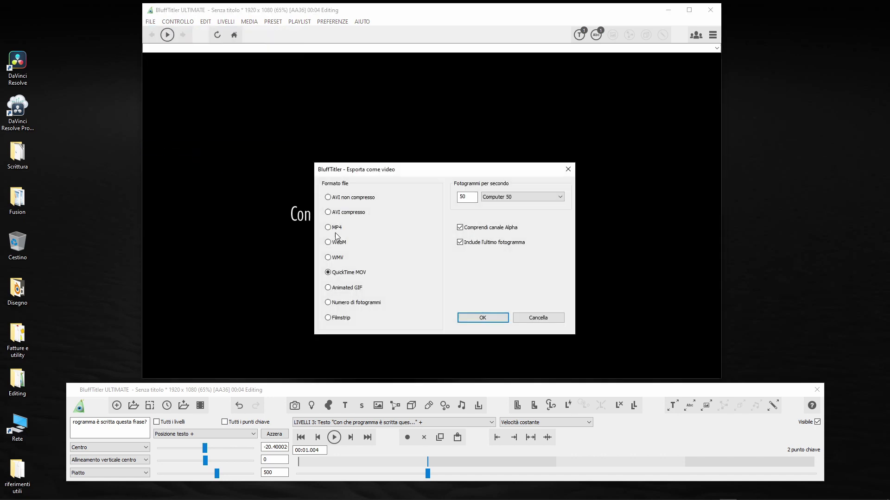
{"action": "left_click", "coordinate": [469, 318]}
{"action": "type", "text": "sc"}
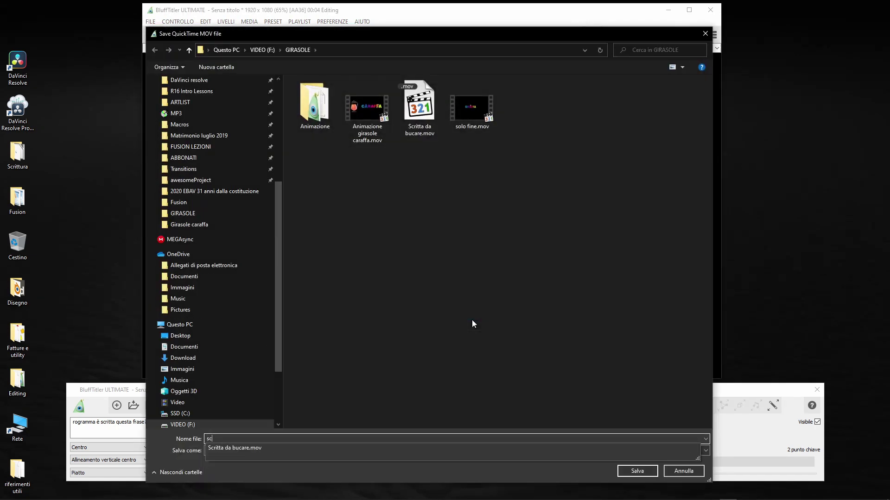
{"action": "type", "text": "ritta "}
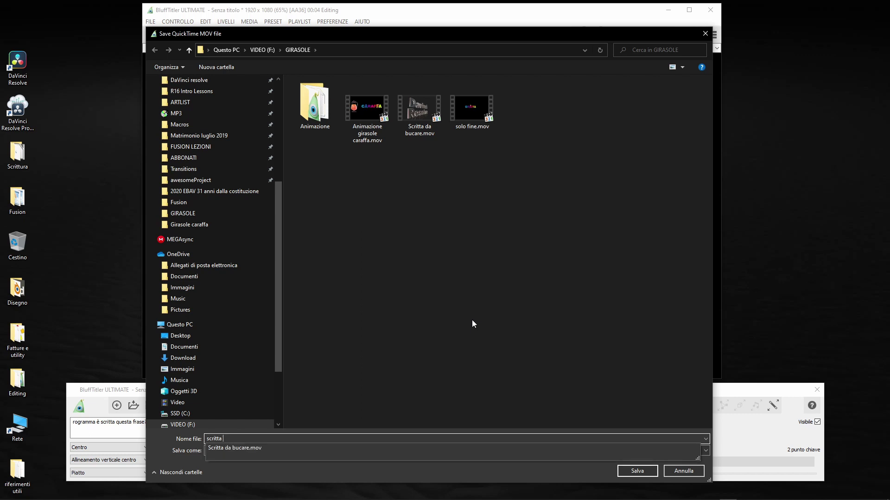
{"action": "type", "text": "unica"}
{"action": "key", "text": "Return"}
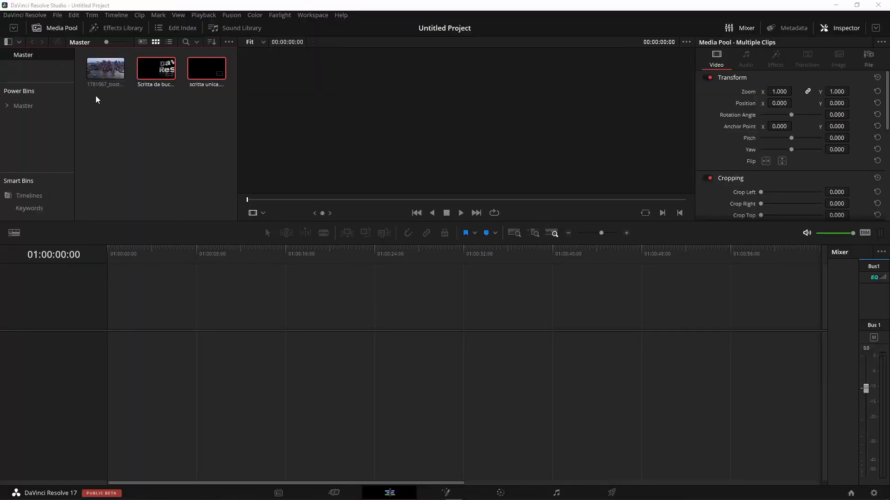
Place the Boston aerial clip on Timeline 1, followed by Scritta da bucare.mov on V1
{"action": "mouse_move", "coordinate": [99, 71]}
{"action": "left_mouse_down"}
{"action": "mouse_move", "coordinate": [146, 376]}
{"action": "mouse_move", "coordinate": [120, 370]}
{"action": "left_mouse_up"}
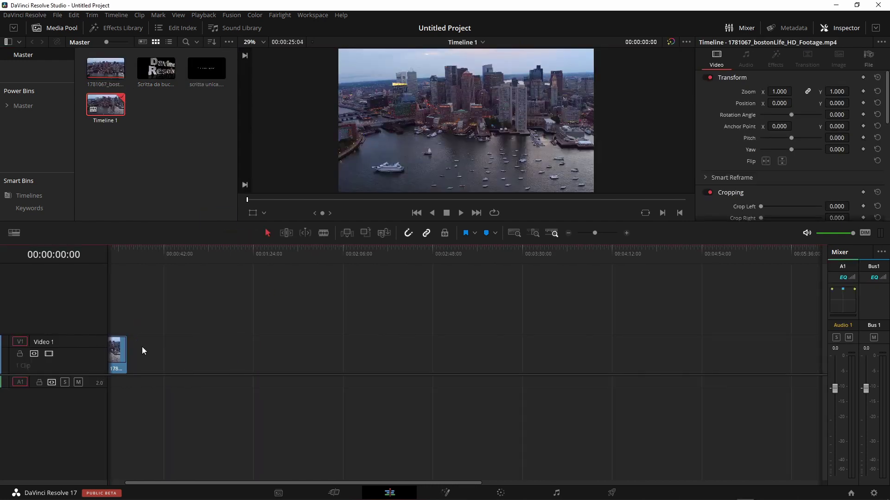
{"action": "scroll", "coordinate": [141, 347], "scroll_direction": "up", "scroll_amount": 5}
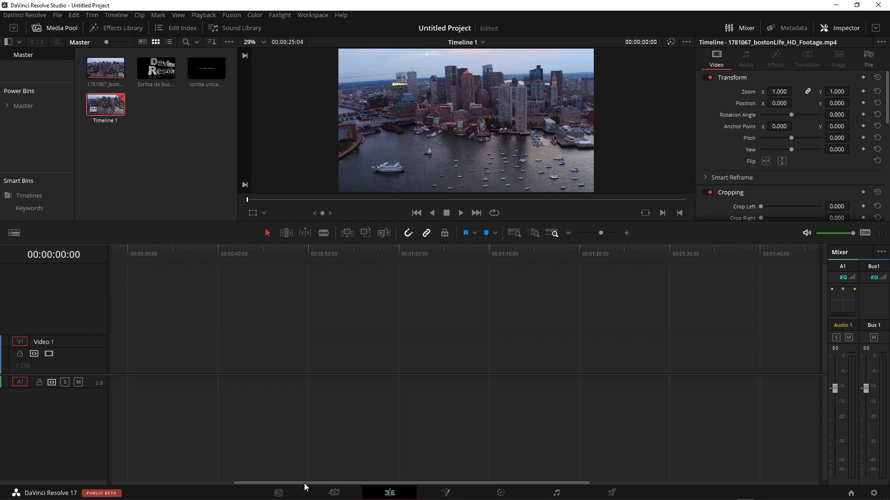
{"action": "left_click_drag", "start_coordinate": [305, 487], "coordinate": [179, 486]}
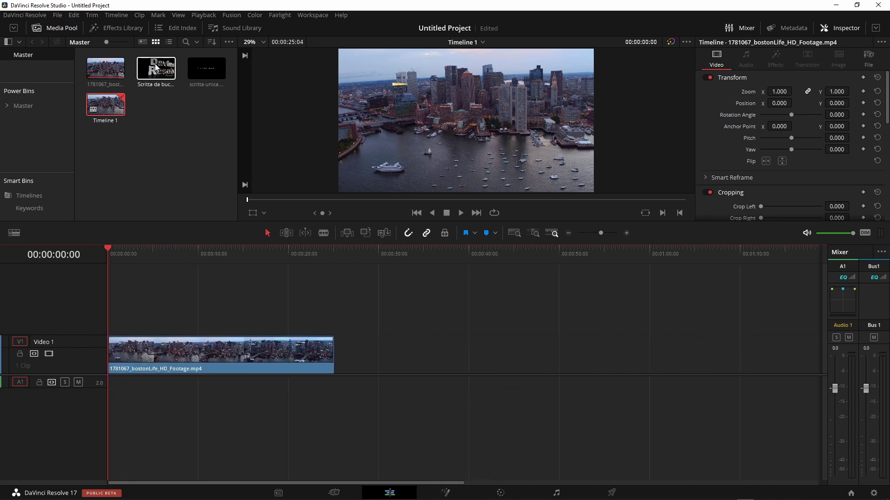
{"action": "left_click_drag", "start_coordinate": [155, 67], "coordinate": [341, 364]}
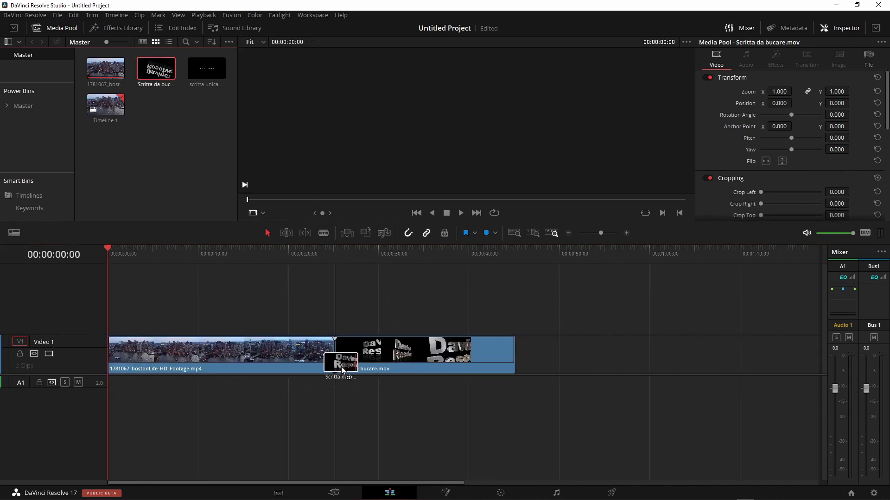
{"action": "left_click", "coordinate": [338, 258]}
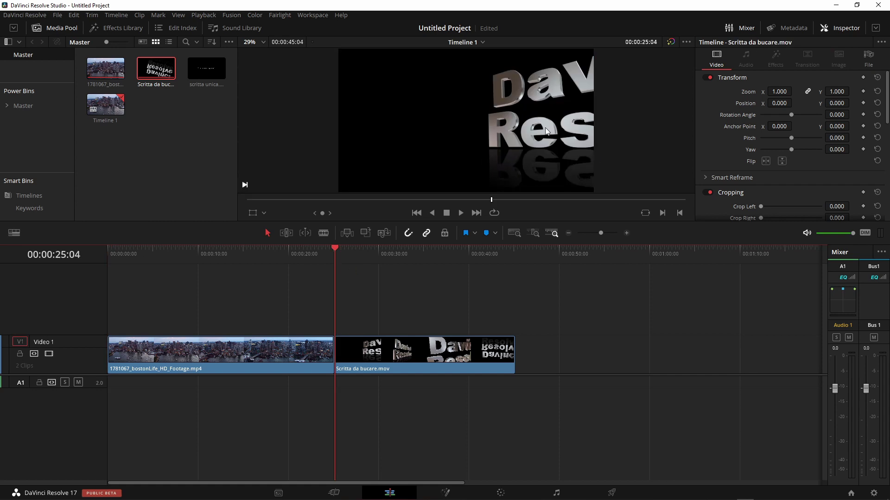
{"action": "left_click_drag", "start_coordinate": [496, 221], "coordinate": [496, 290]}
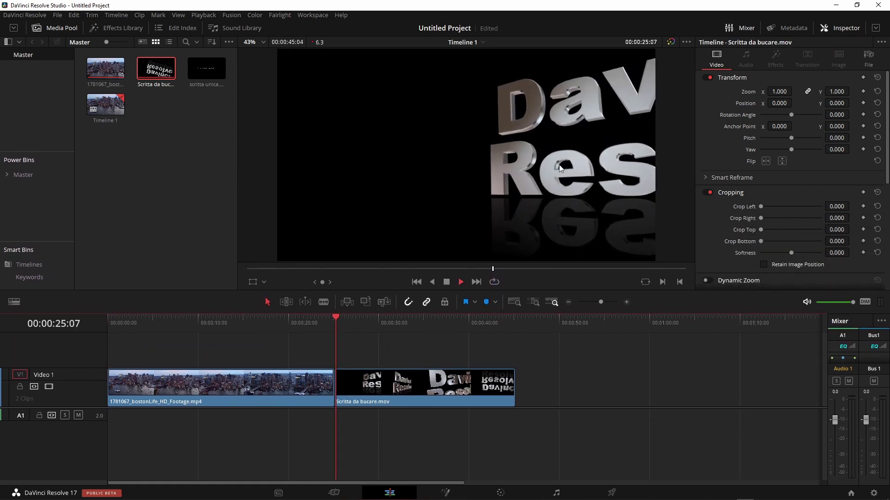
{"action": "key", "text": "p"}
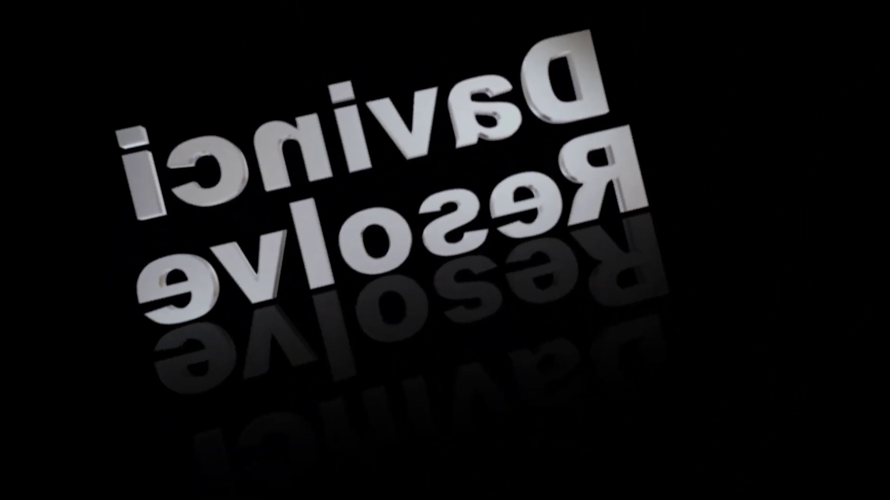
{"action": "key", "text": "Escape"}
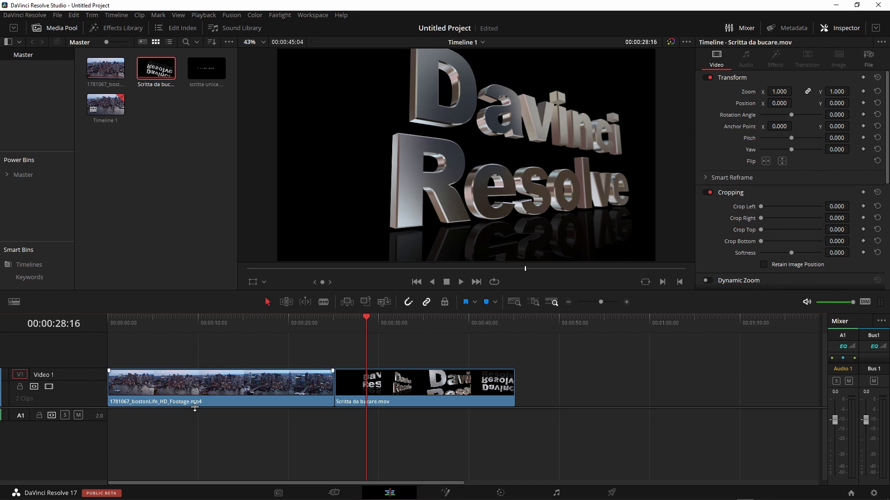
Move Scritta da bucare.mov onto V2 starting near 00:00:02:00, over the Boston footage
{"action": "mouse_move", "coordinate": [169, 329]}
{"action": "left_mouse_down"}
{"action": "mouse_move", "coordinate": [293, 347]}
{"action": "mouse_move", "coordinate": [190, 354]}
{"action": "left_mouse_up"}
{"action": "left_click", "coordinate": [388, 400]}
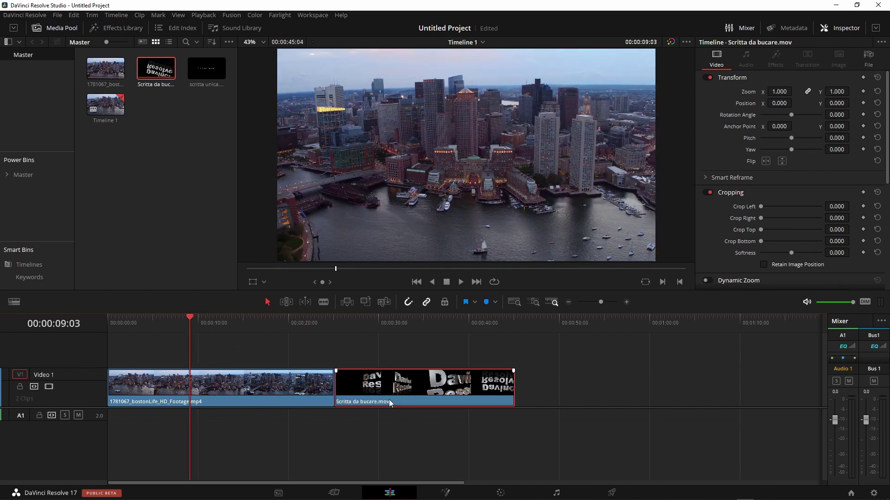
{"action": "left_click_drag", "start_coordinate": [391, 393], "coordinate": [182, 352]}
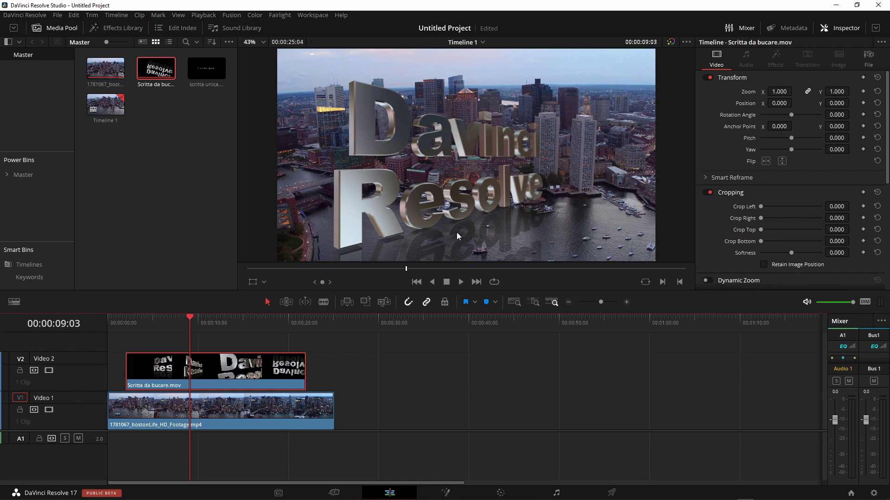
{"action": "left_click", "coordinate": [125, 320]}
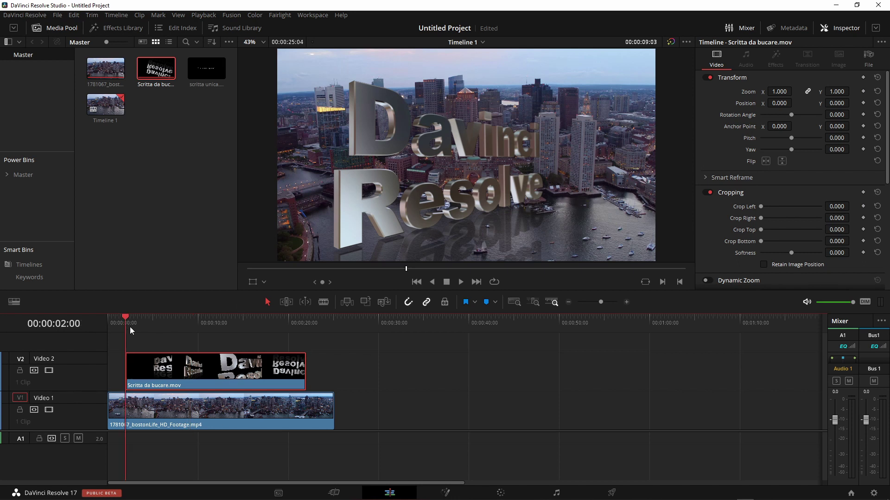
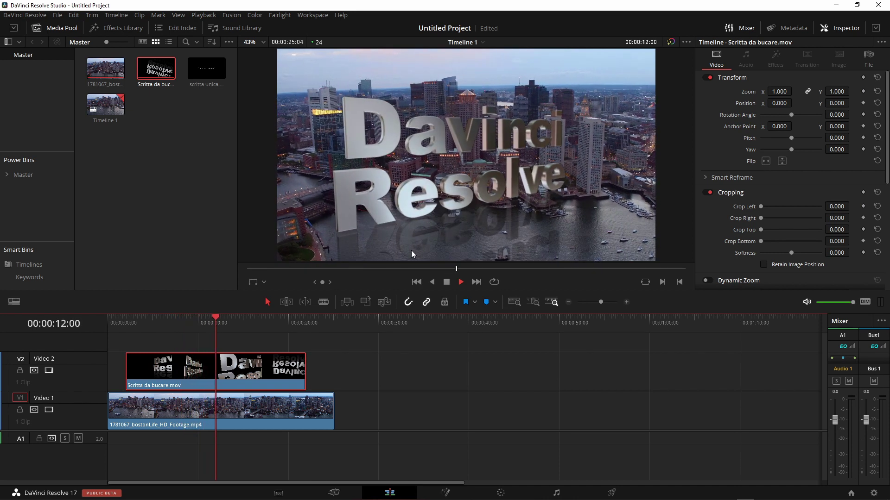
Move the 3D text clip on V2 to the timeline start, aligned with the footage
{"action": "key", "text": "space"}
{"action": "left_click", "coordinate": [245, 365]}
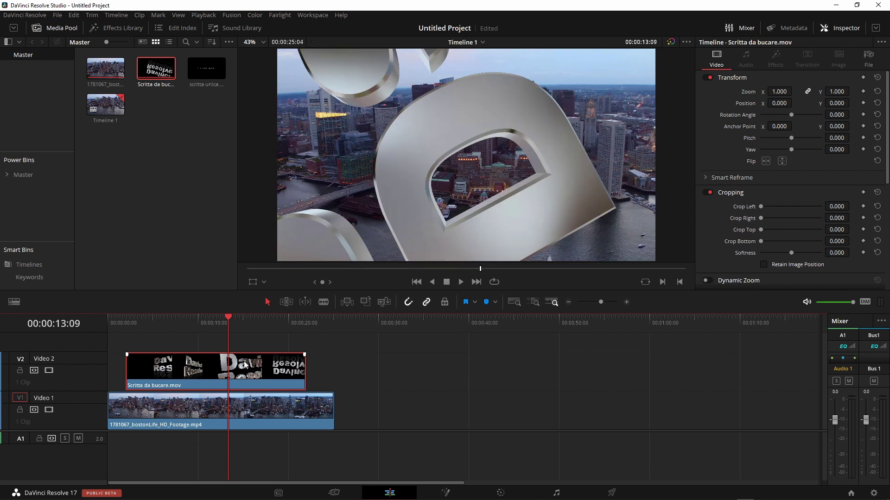
{"action": "left_click_drag", "start_coordinate": [219, 321], "coordinate": [137, 332]}
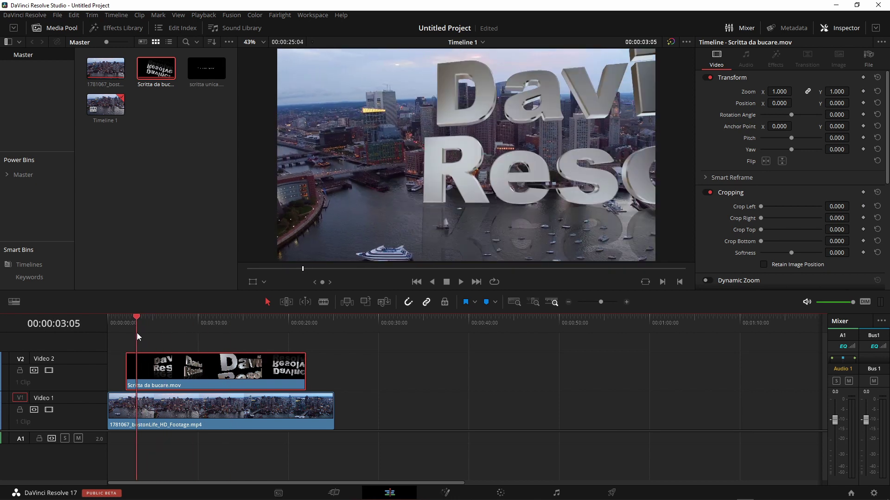
{"action": "left_click_drag", "start_coordinate": [151, 378], "coordinate": [134, 378]}
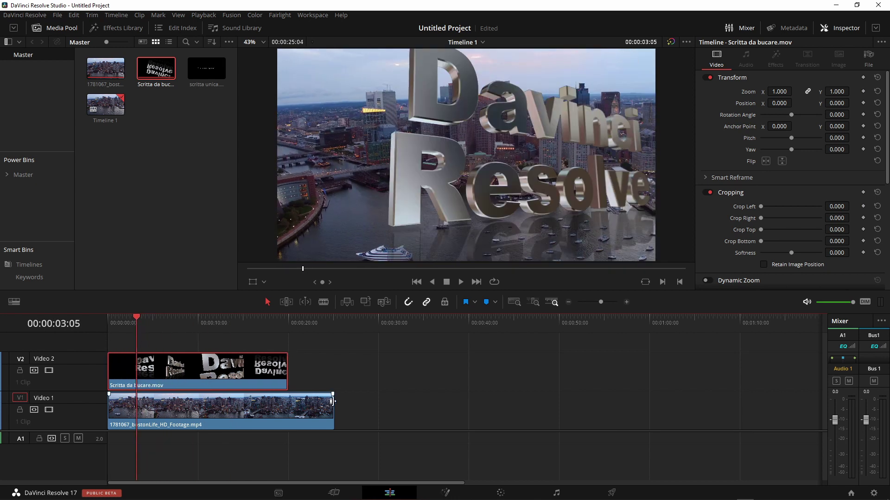
Trim the Boston aerial footage to end with the text clip and scrub to preview
{"action": "left_click_drag", "start_coordinate": [332, 401], "coordinate": [287, 402]}
{"action": "left_click", "coordinate": [235, 358]}
{"action": "mouse_move", "coordinate": [137, 319]}
{"action": "left_mouse_down"}
{"action": "mouse_move", "coordinate": [191, 326]}
{"action": "mouse_move", "coordinate": [160, 329]}
{"action": "left_mouse_up"}
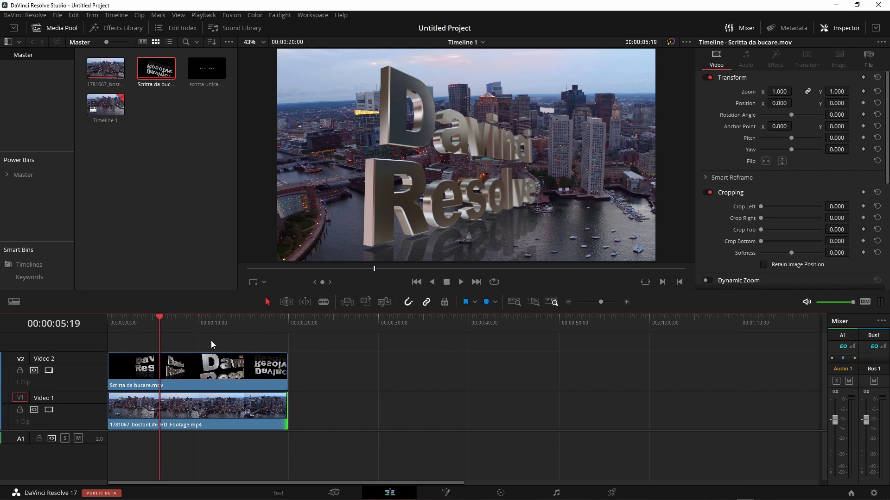
Enlarge the video tracks and find Adjustment Clip by searching 'adjus' in the Effects Library
{"action": "left_click_drag", "start_coordinate": [335, 432], "coordinate": [335, 457]}
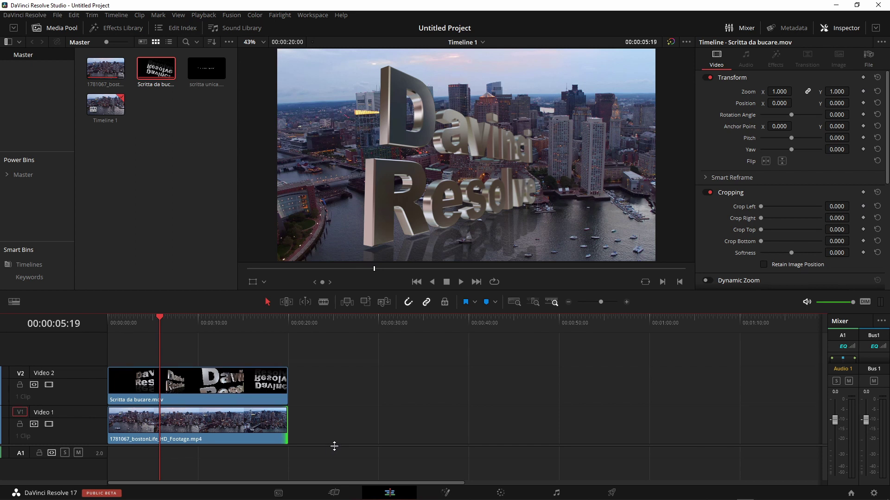
{"action": "right_click", "coordinate": [145, 211]}
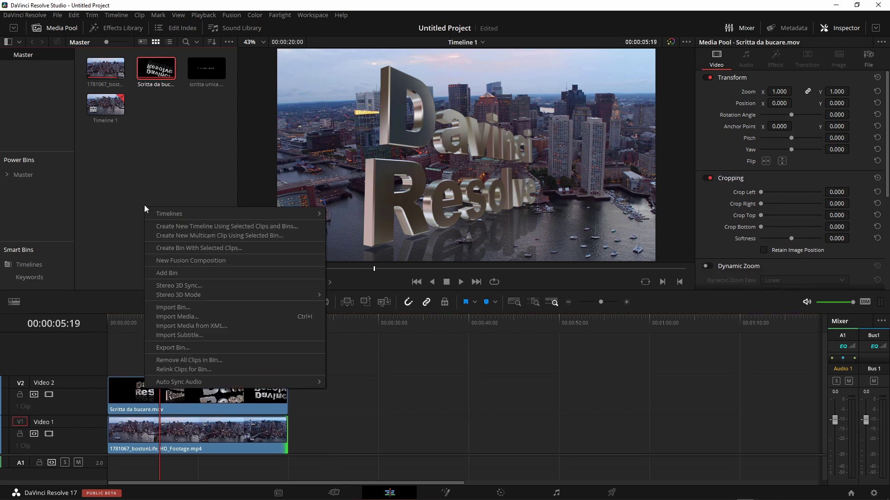
{"action": "left_click", "coordinate": [140, 189]}
{"action": "left_click", "coordinate": [126, 28]}
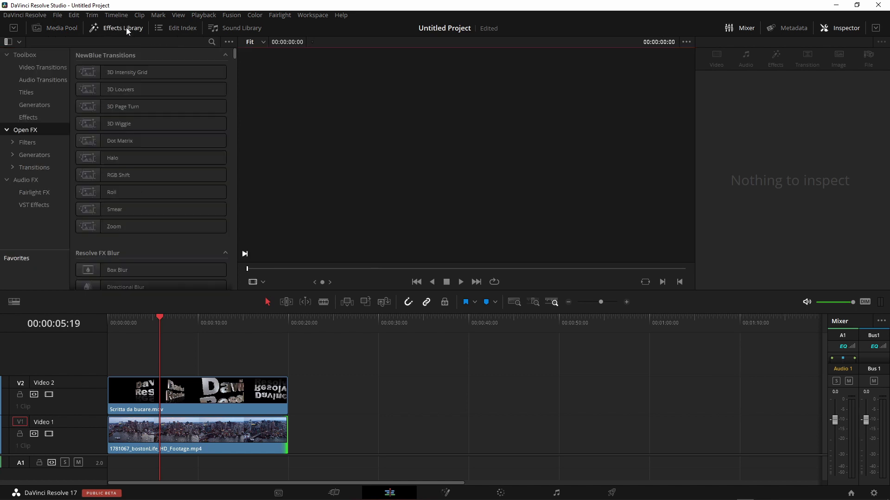
{"action": "left_click", "coordinate": [211, 40]}
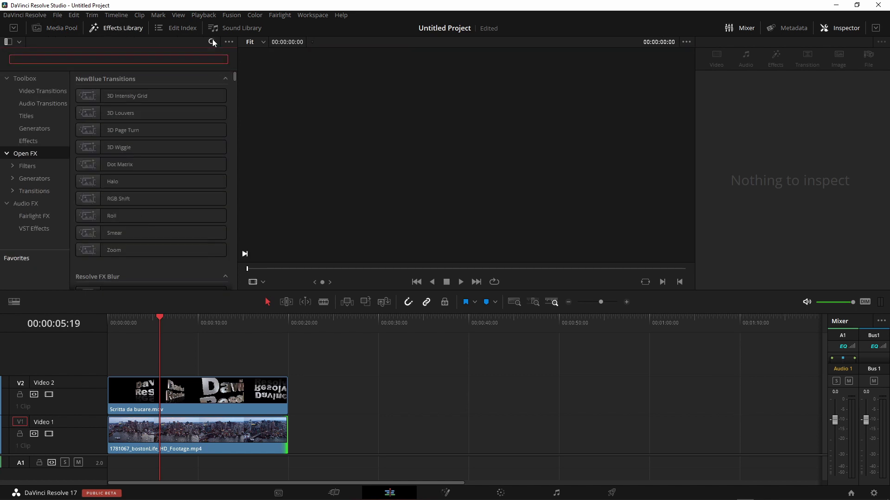
{"action": "type", "text": "adjus"}
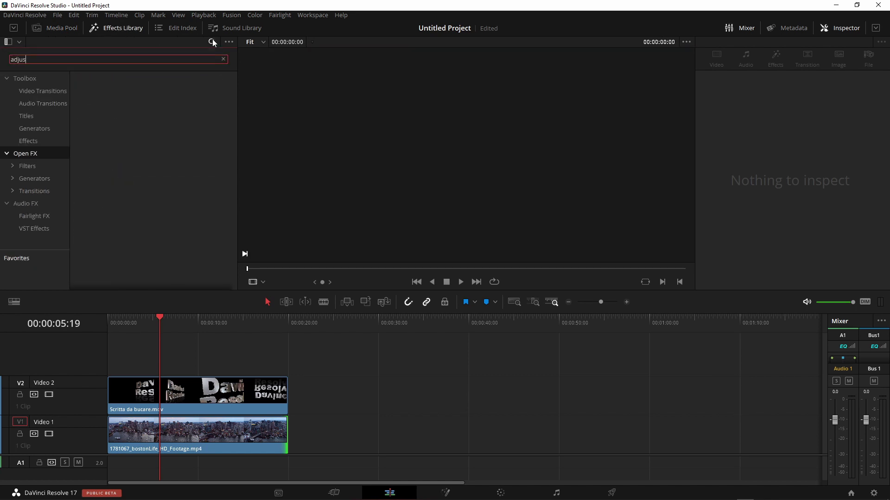
{"action": "left_click", "coordinate": [29, 80]}
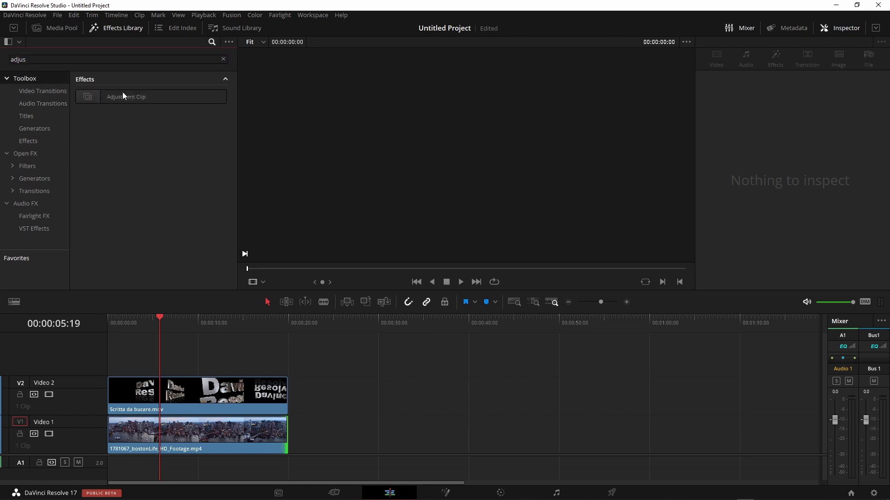
Drop an Adjustment Clip onto a new V3 track at the timeline start, then go to Color
{"action": "left_click_drag", "start_coordinate": [123, 96], "coordinate": [104, 357]}
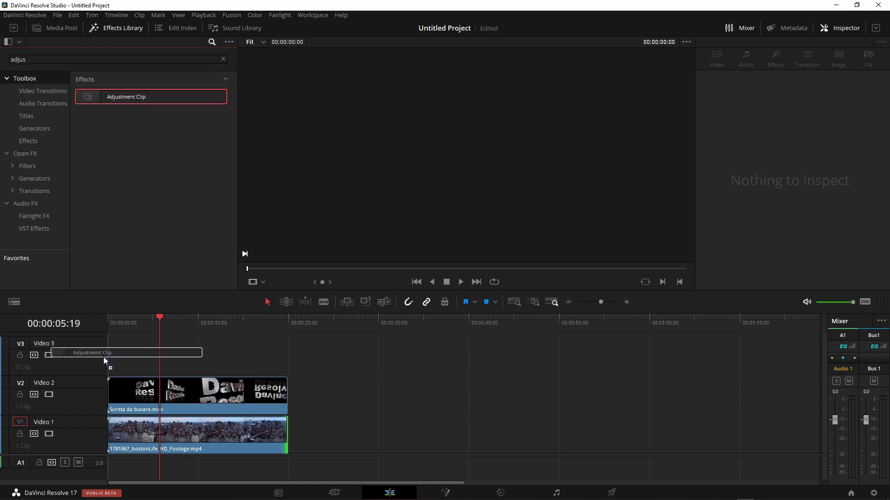
{"action": "left_click_drag", "start_coordinate": [104, 357], "coordinate": [108, 354]}
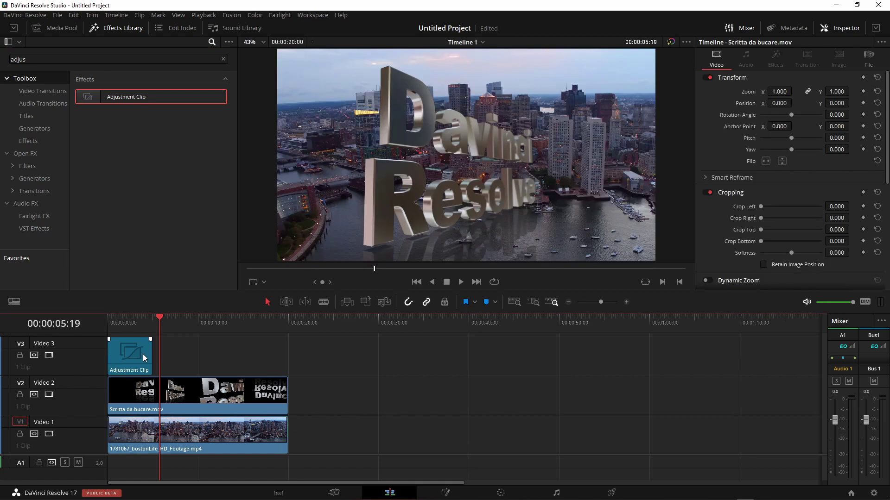
{"action": "key", "text": "shift+6"}
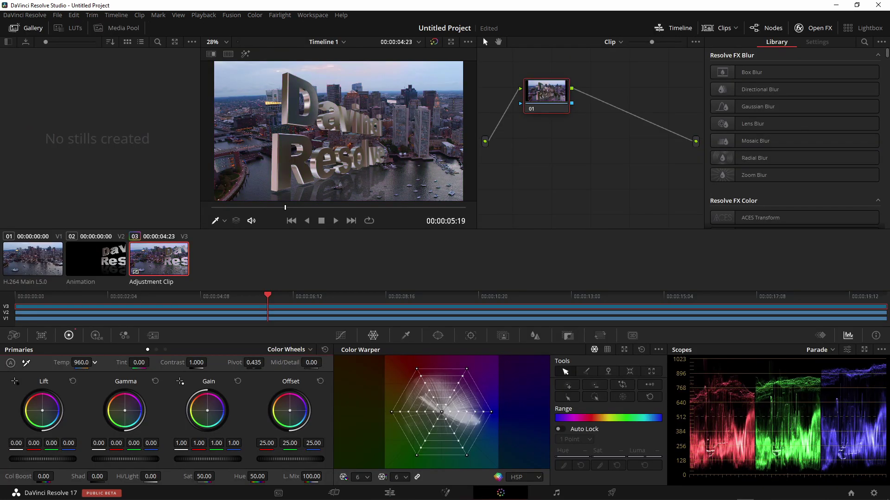
Warm the adjustment clip's grade by raising the colour temperature
{"action": "left_click_drag", "start_coordinate": [81, 362], "coordinate": [130, 349]}
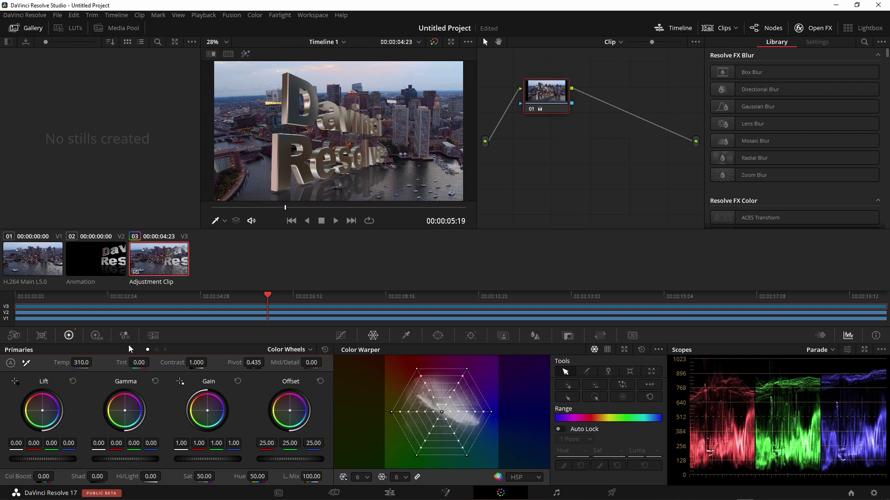
{"action": "mouse_move", "coordinate": [81, 362]}
{"action": "left_mouse_down"}
{"action": "mouse_move", "coordinate": [56, 362]}
{"action": "mouse_move", "coordinate": [120, 363]}
{"action": "mouse_move", "coordinate": [103, 362]}
{"action": "left_mouse_up"}
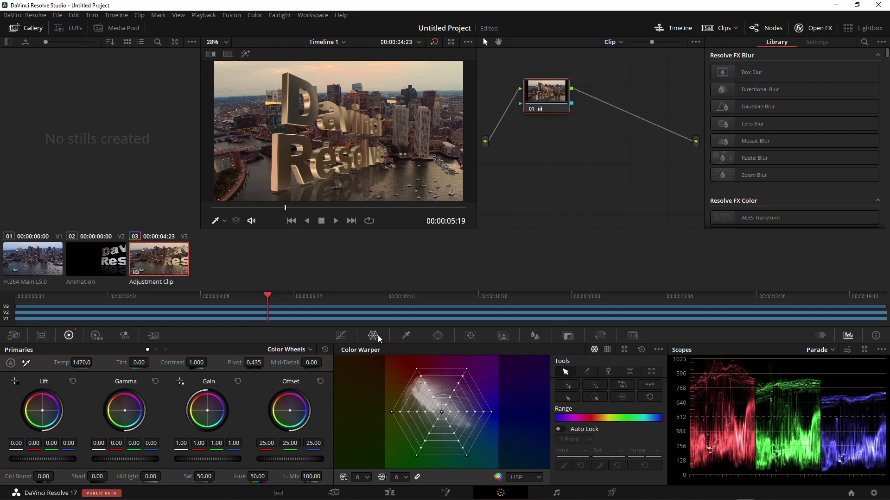
{"action": "left_click", "coordinate": [382, 494]}
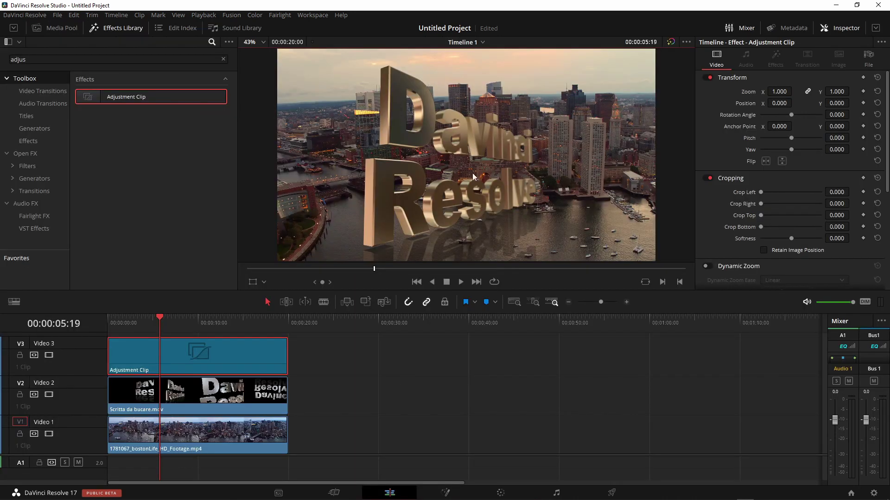
Play the warmed edit from the timeline start, then return to the Color page
{"action": "key", "text": "Home"}
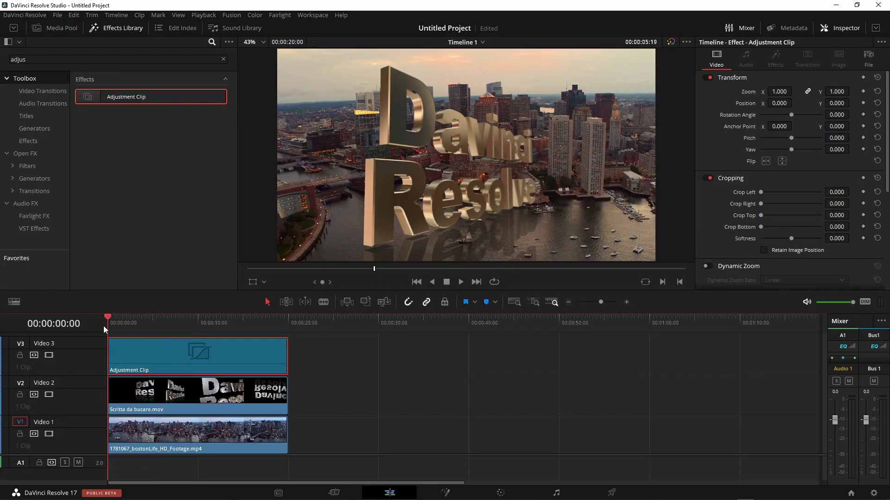
{"action": "key", "text": "space"}
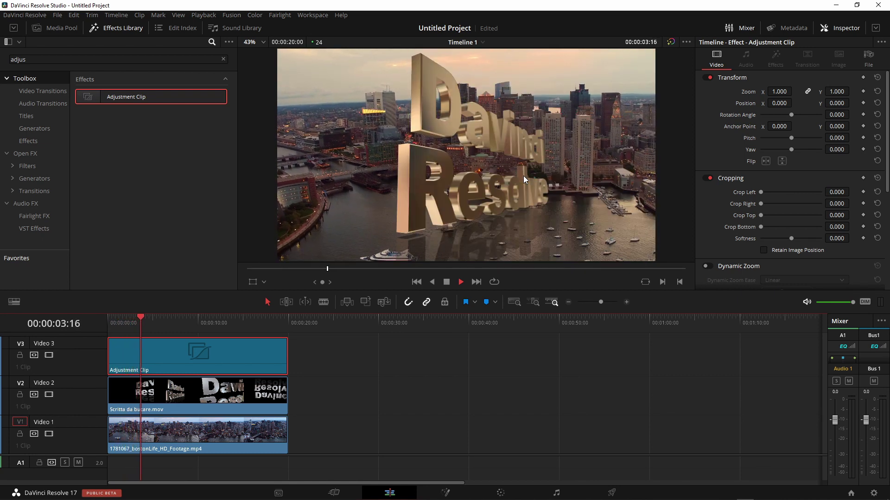
{"action": "key", "text": "shift+6"}
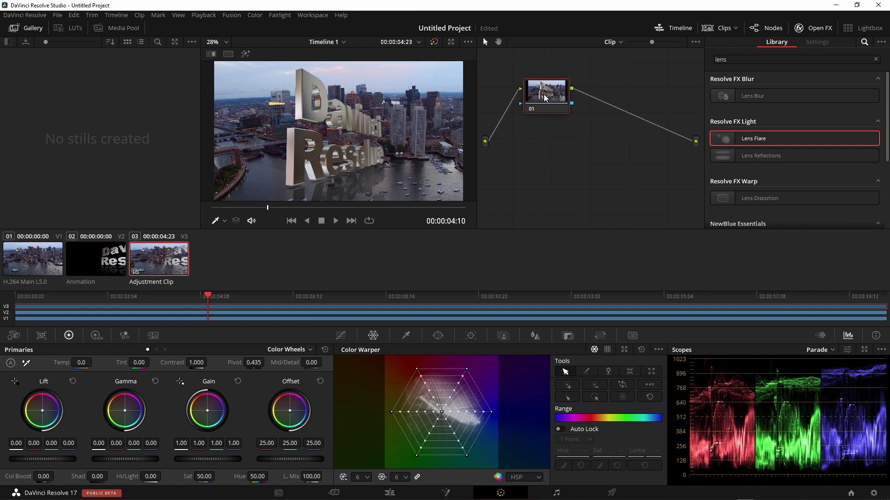
Apply Lens Flare to node 01 with its light source in the top-right sky
{"action": "left_click_drag", "start_coordinate": [545, 97], "coordinate": [546, 98]}
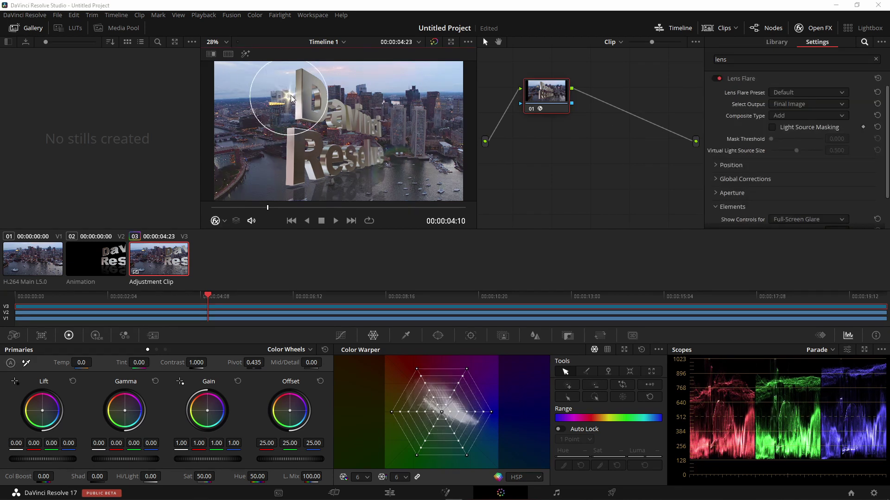
{"action": "left_click_drag", "start_coordinate": [291, 98], "coordinate": [439, 67]}
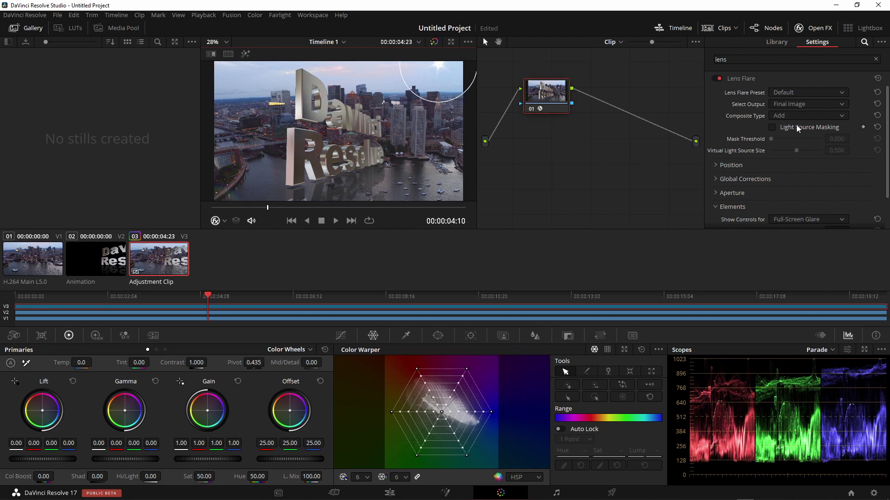
{"action": "key", "text": "shift+4"}
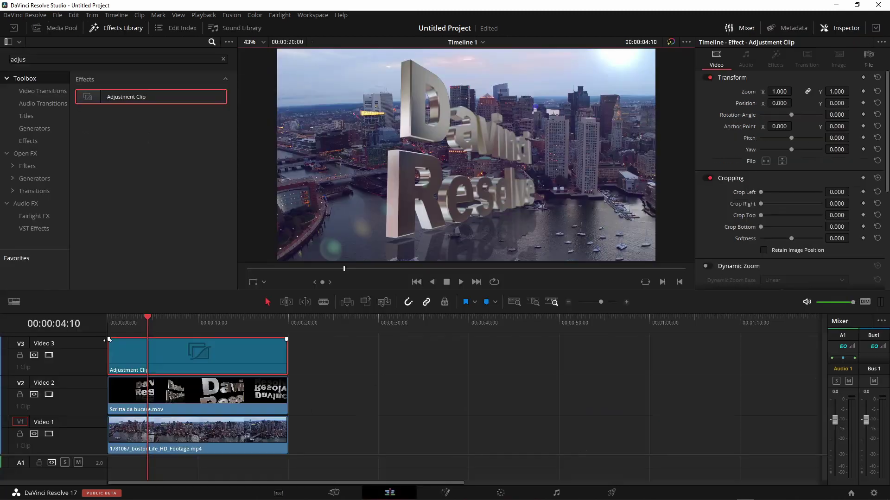
Check the edit from the start to its last frame at 00:00:20:00, then open Deliver
{"action": "key", "text": "Home"}
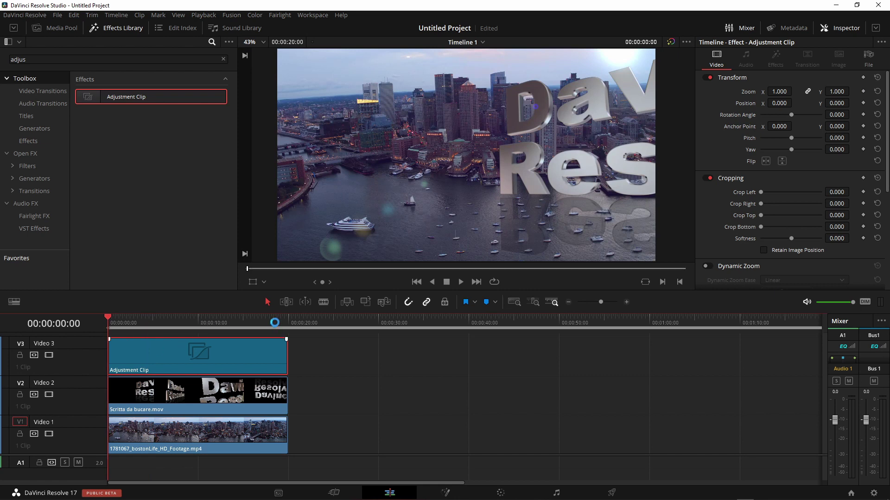
{"action": "left_click", "coordinate": [284, 323]}
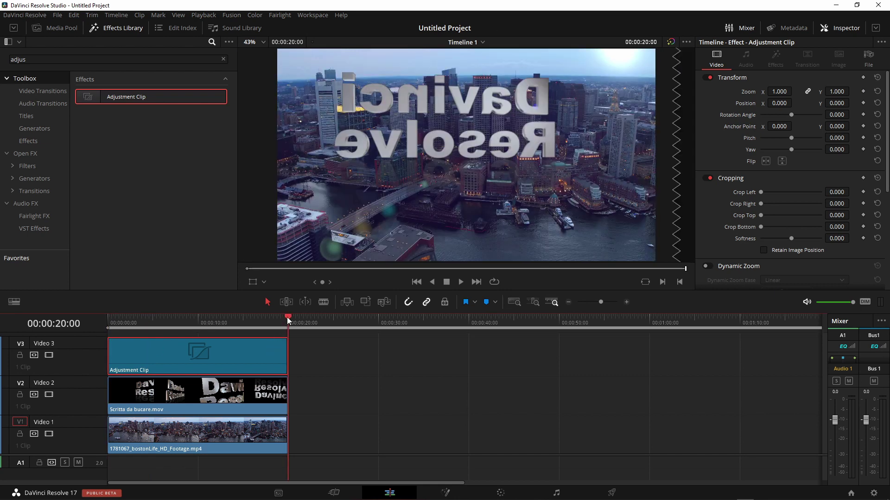
{"action": "left_click", "coordinate": [612, 493]}
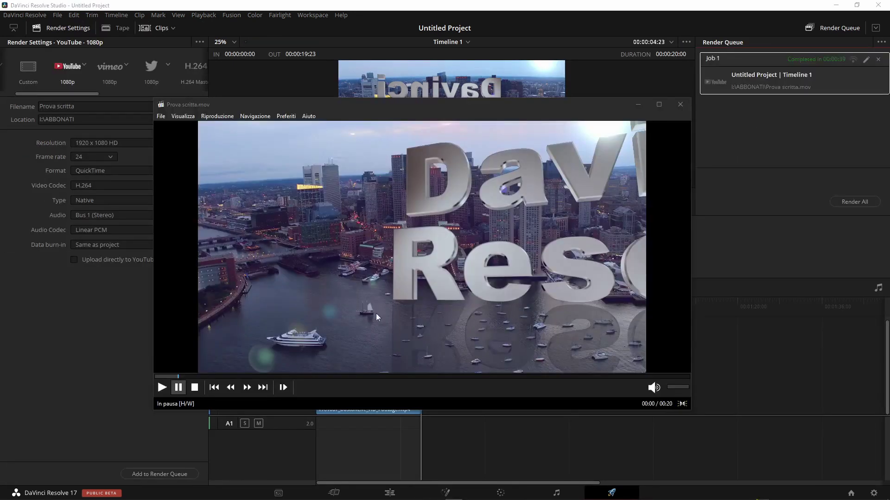
Watch Prova scritta.mov fullscreen, pause at five seconds, close the player, and return to Edit
{"action": "left_click", "coordinate": [163, 377]}
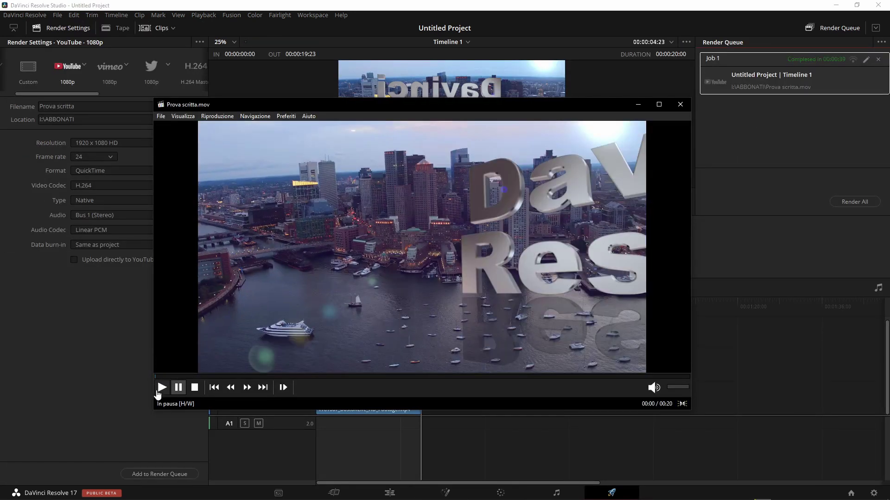
{"action": "left_click", "coordinate": [162, 388]}
{"action": "key", "text": "alt+Return"}
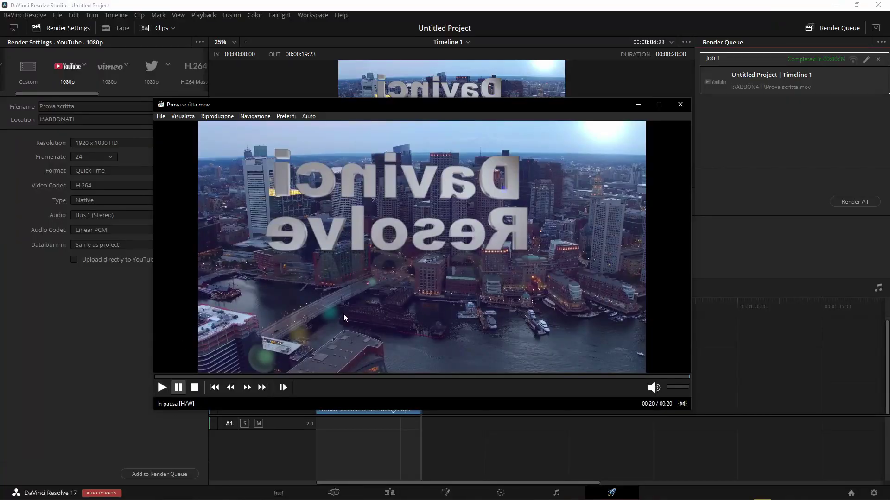
{"action": "left_click", "coordinate": [162, 387]}
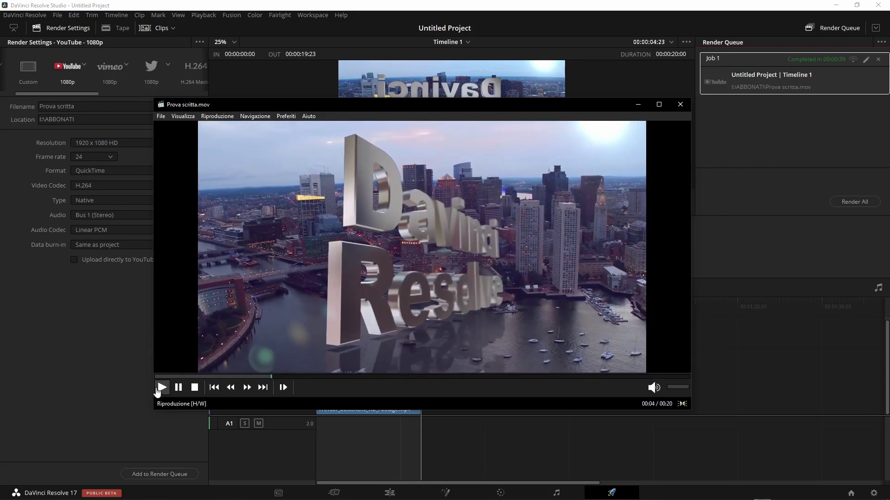
{"action": "left_click", "coordinate": [180, 389]}
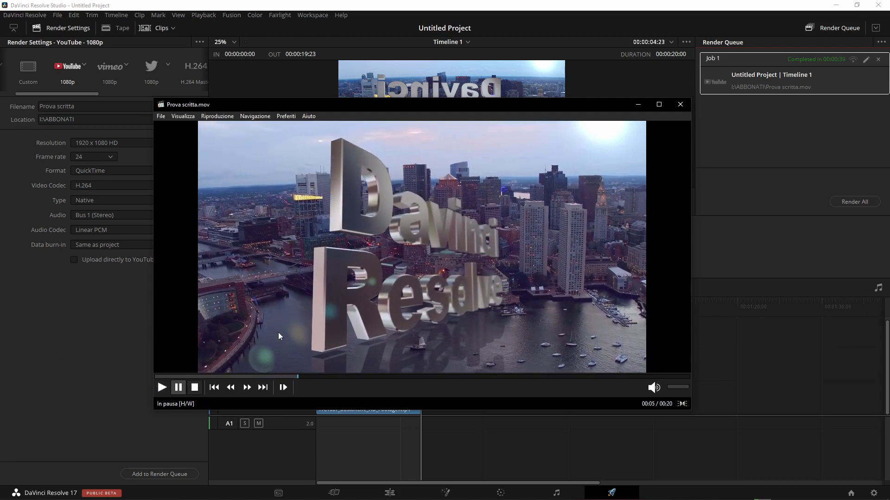
{"action": "left_click", "coordinate": [679, 106]}
{"action": "left_click", "coordinate": [389, 492]}
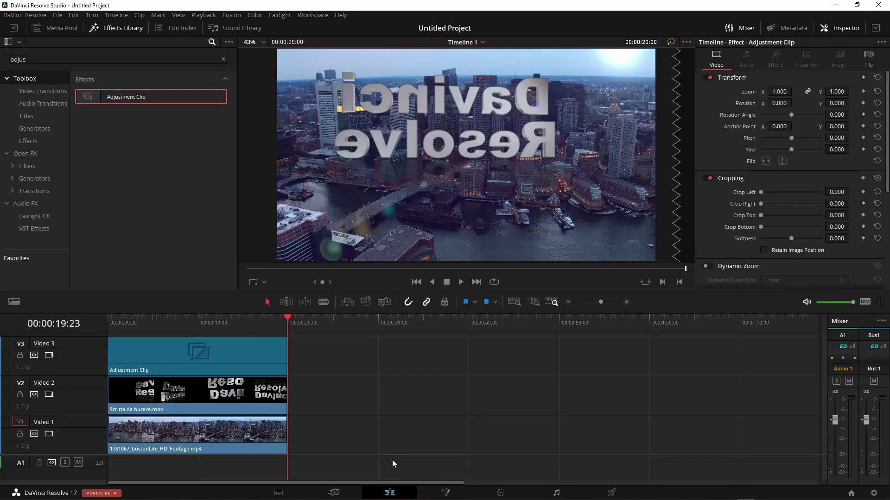
Show the Media Pool and move the playhead past the end of the edit
{"action": "left_click", "coordinate": [47, 28]}
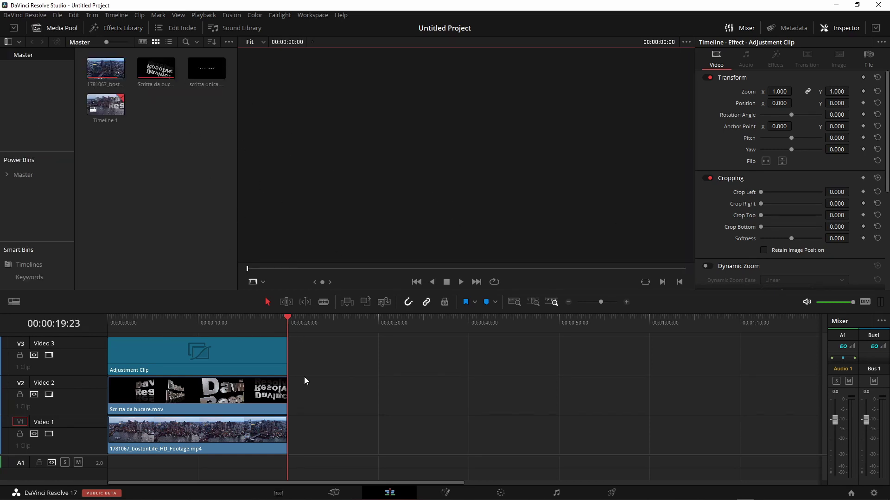
{"action": "left_click", "coordinate": [332, 327]}
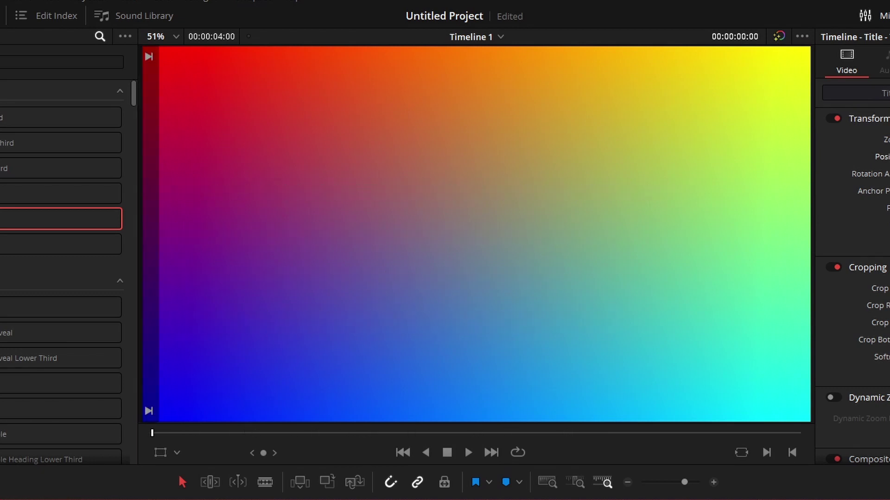
{"action": "key", "text": "space"}
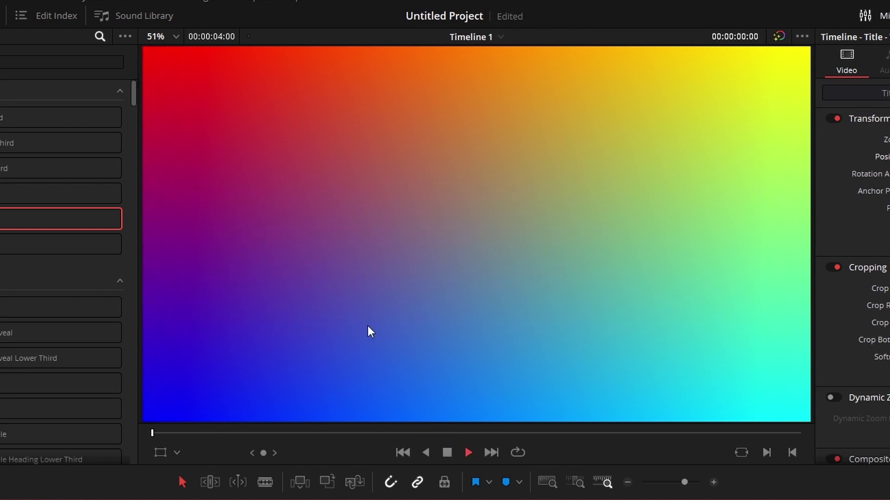
{"action": "key", "text": "space"}
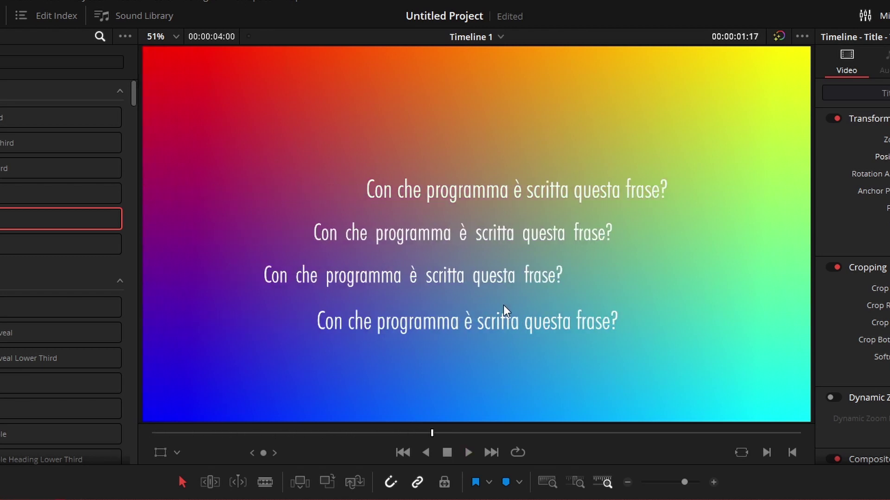